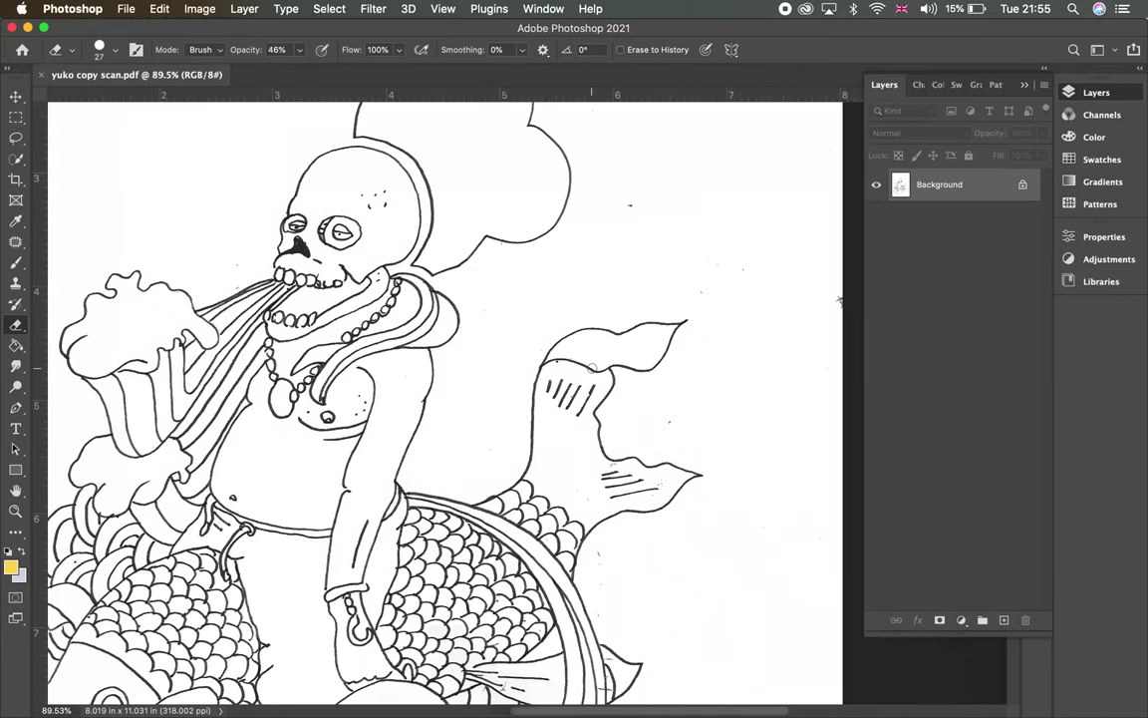
Unlock the Background layer and duplicate it as a layer named "drawing"
scroll(592, 368, "up", 5)
scroll(592, 368, "down", 3)
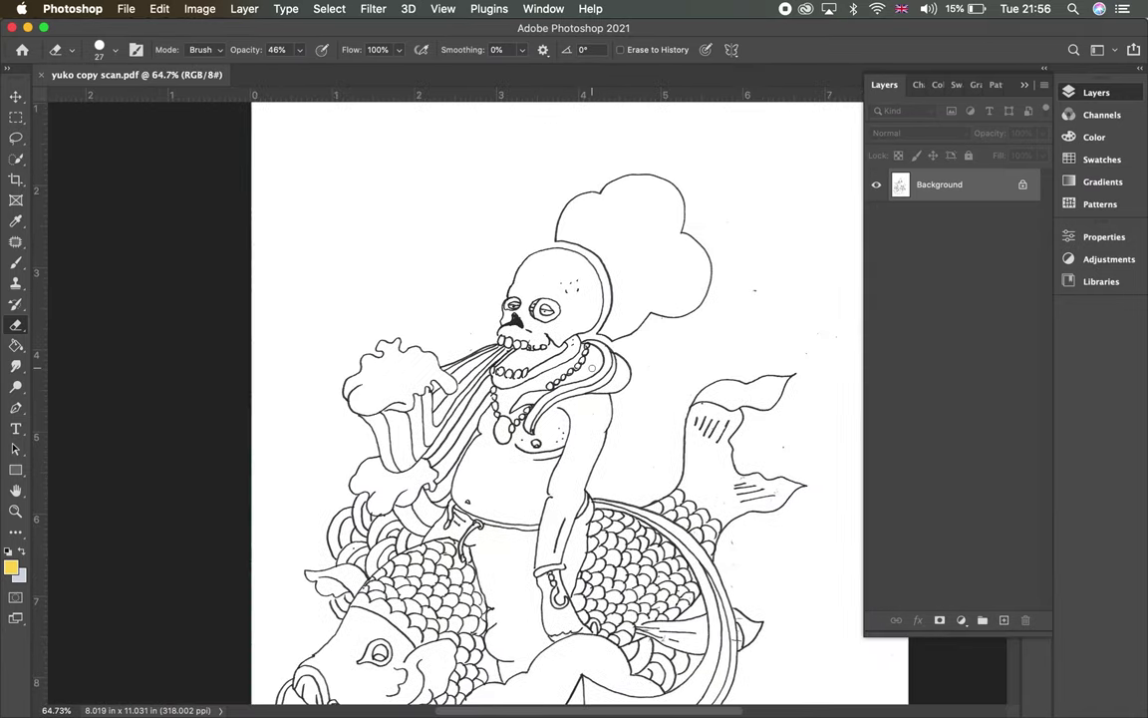
left_click(1026, 186)
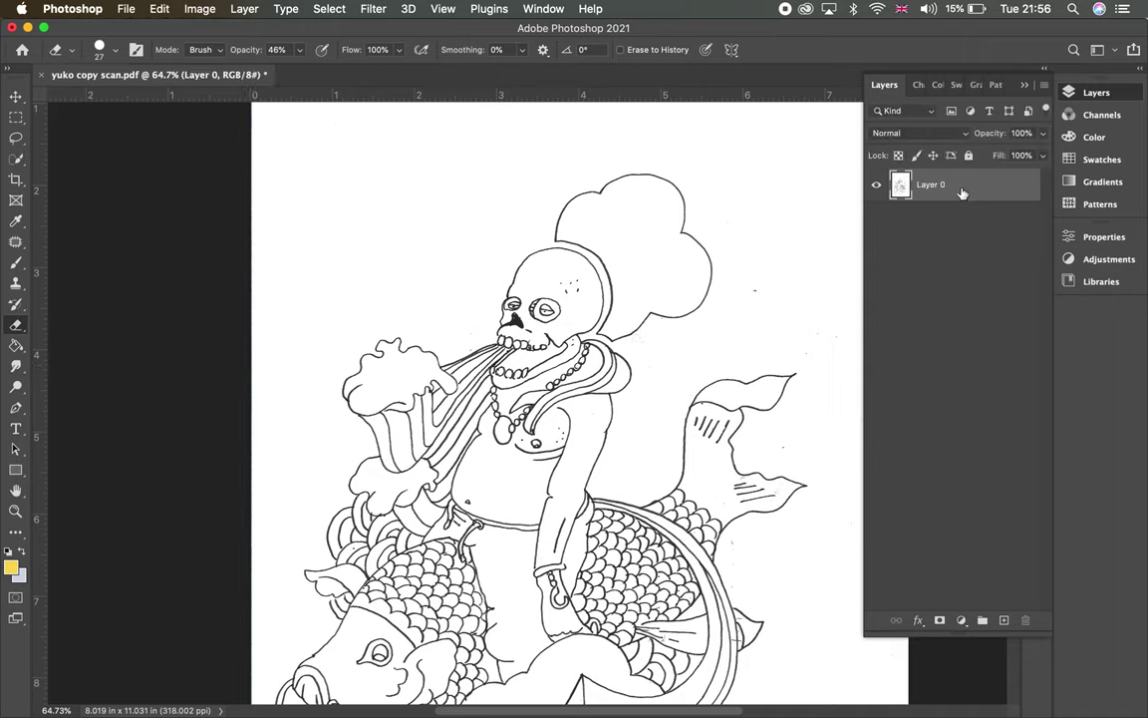
right_click(960, 190)
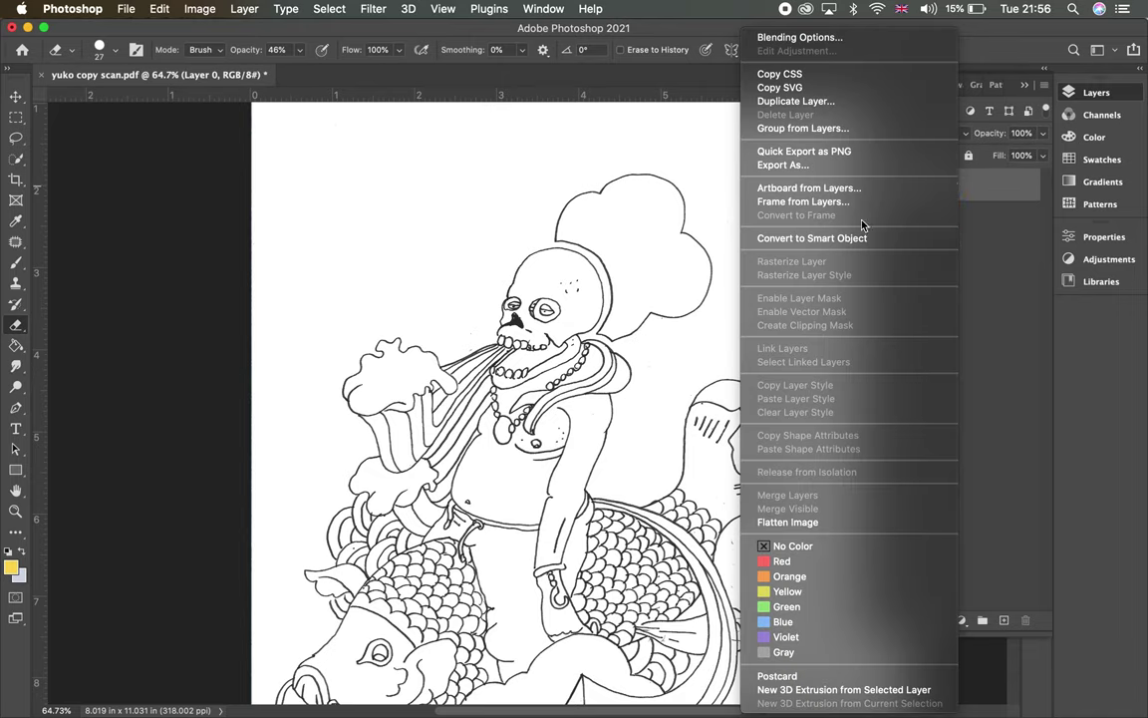
left_click(816, 102)
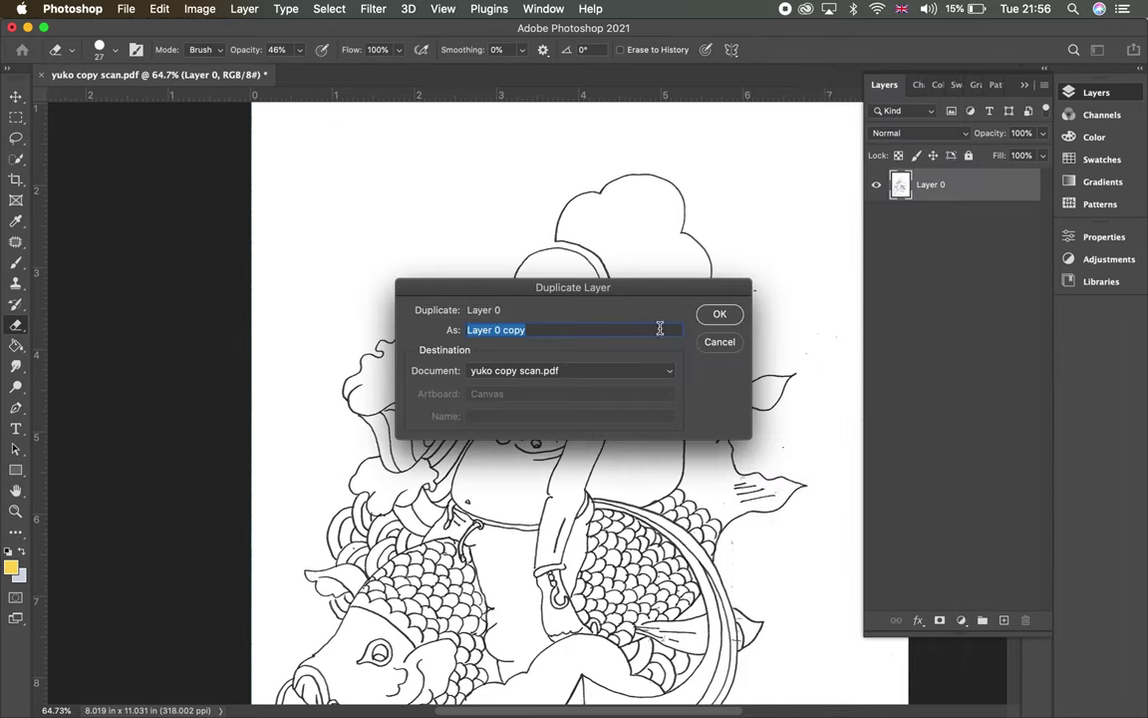
type("drawing")
key("Return")
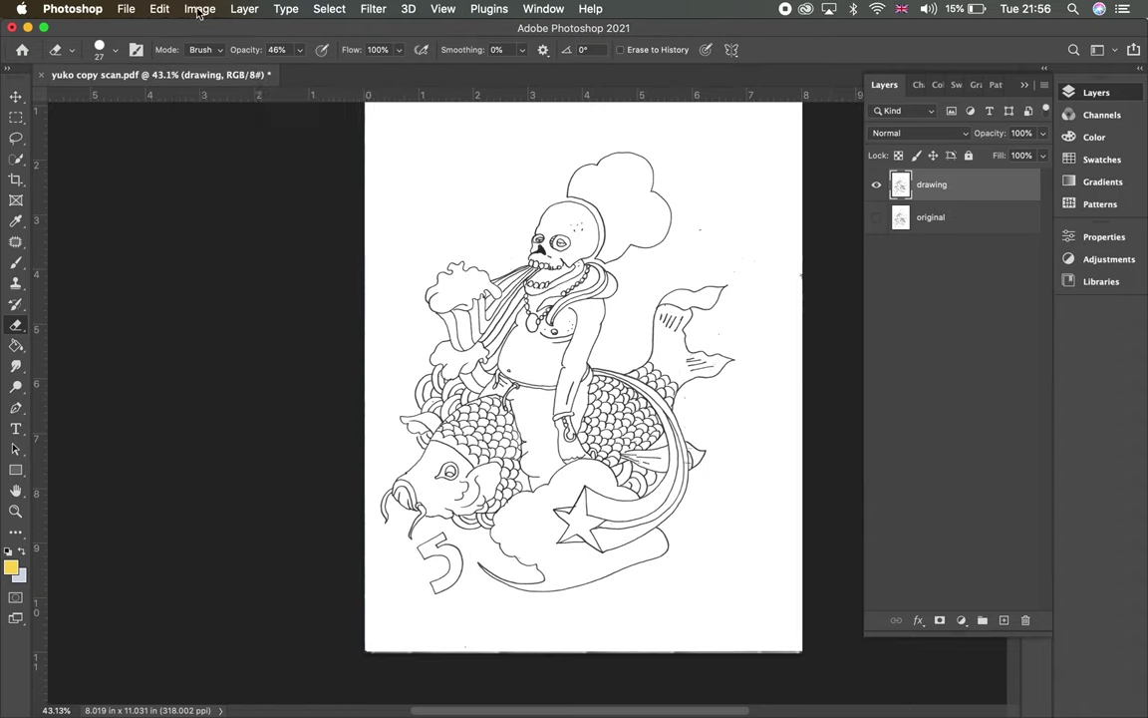
Darken the line work on the drawing layer with Levels, setting the black input level to 79
left_click(200, 9)
mouse_move(256, 51)
left_click(404, 66)
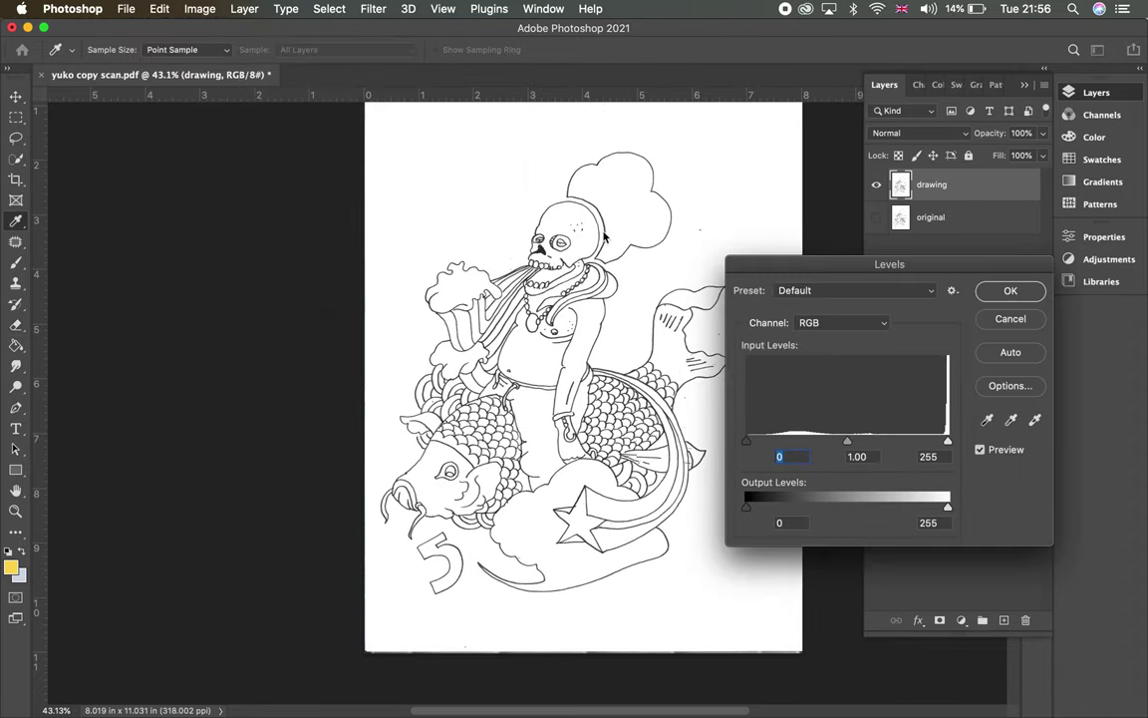
left_click_drag(746, 442, 809, 445)
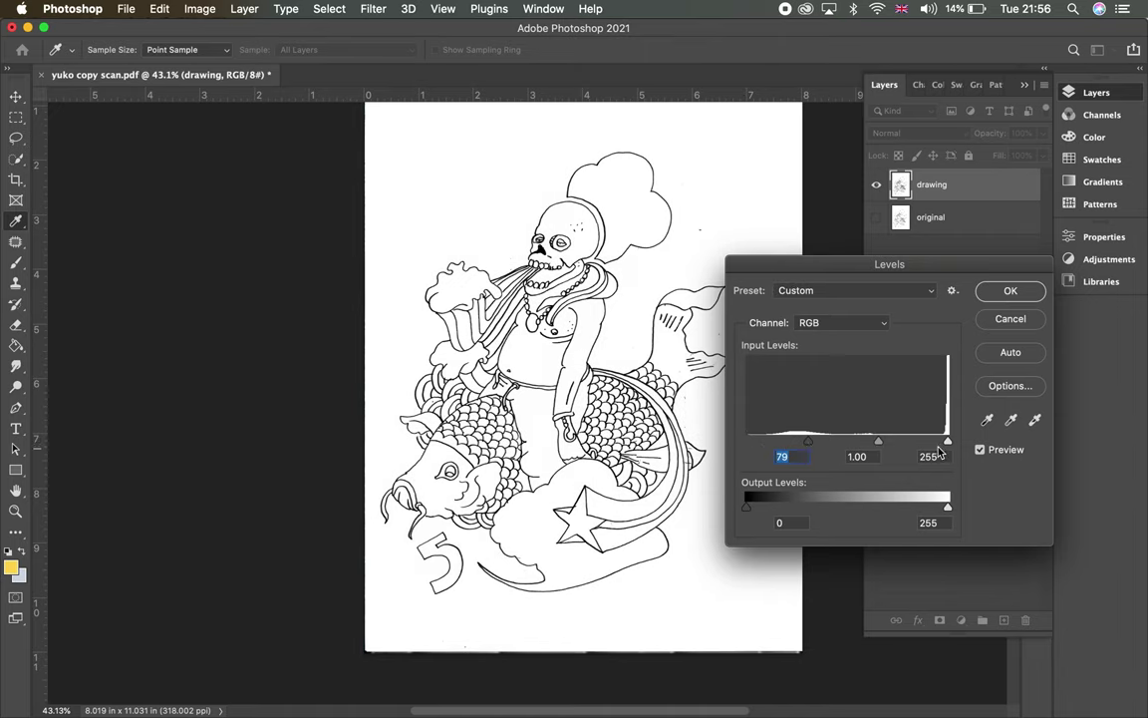
left_click_drag(935, 444, 945, 442)
left_click(1011, 292)
key("e")
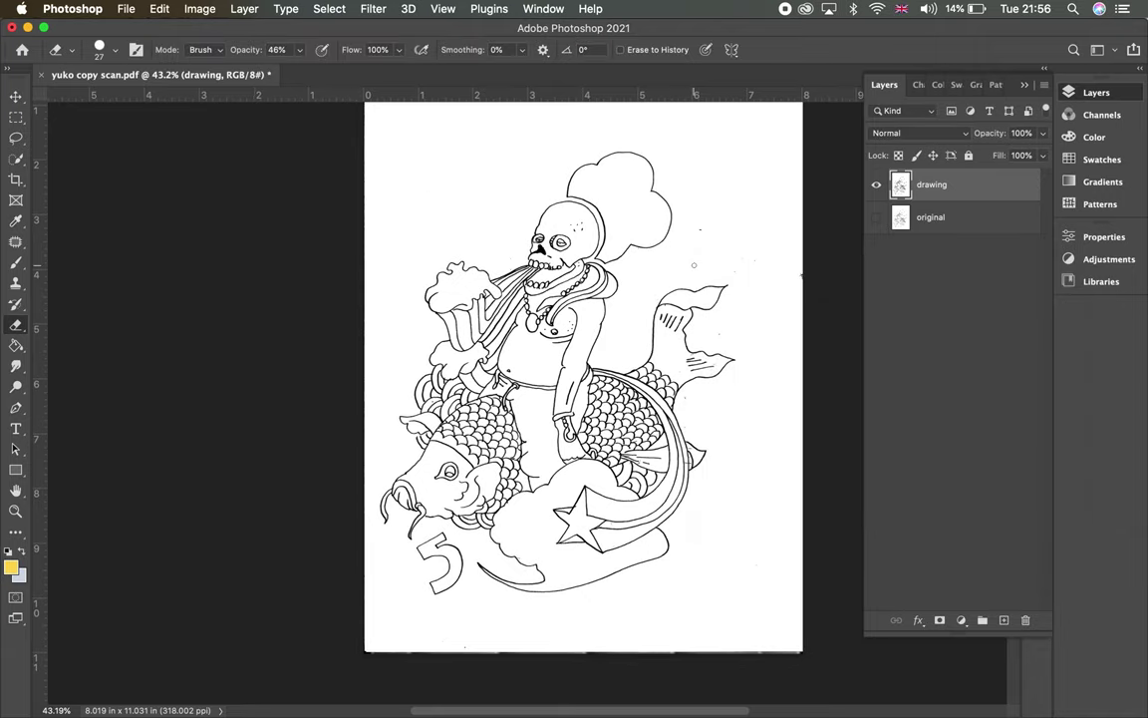
Select the white paper areas of the drawing layer with Color Range, sampling the blank background, and delete them
scroll(524, 409, "up", 5)
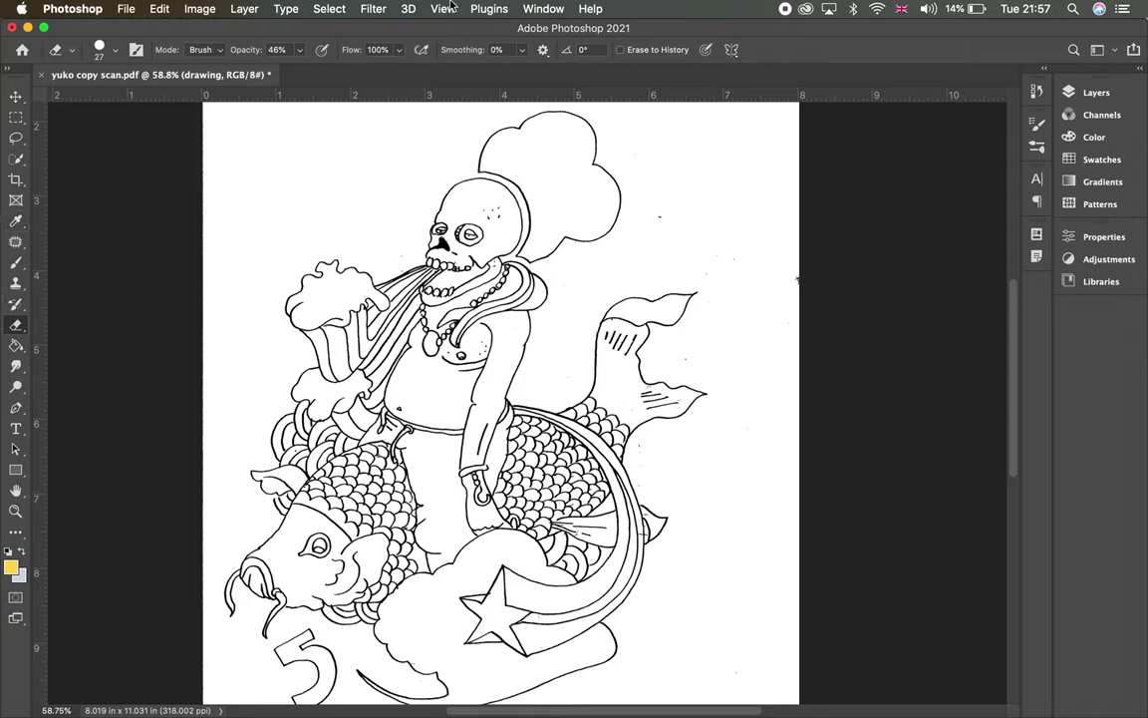
left_click(329, 8)
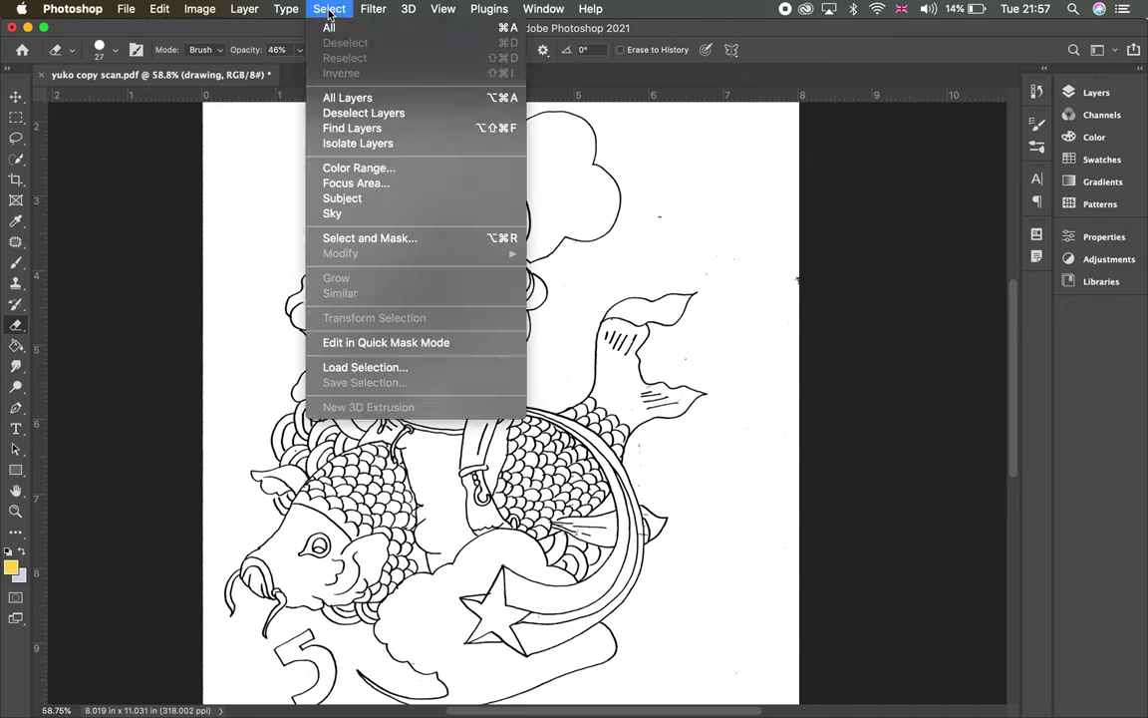
left_click(396, 172)
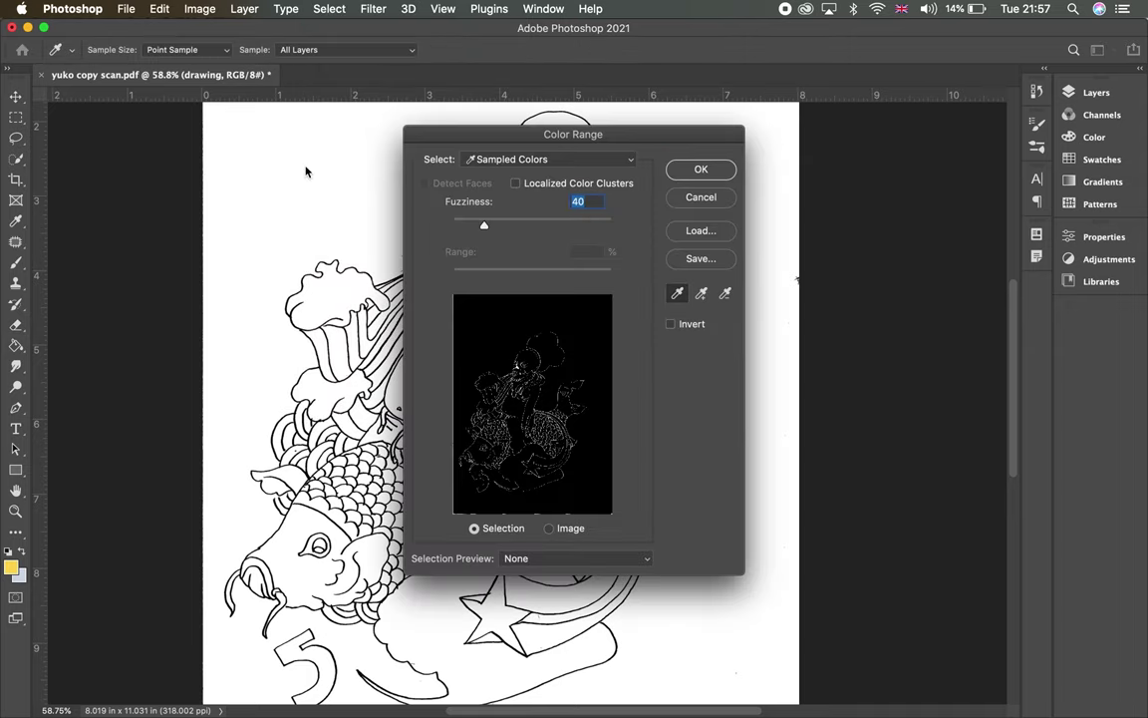
left_click(306, 172)
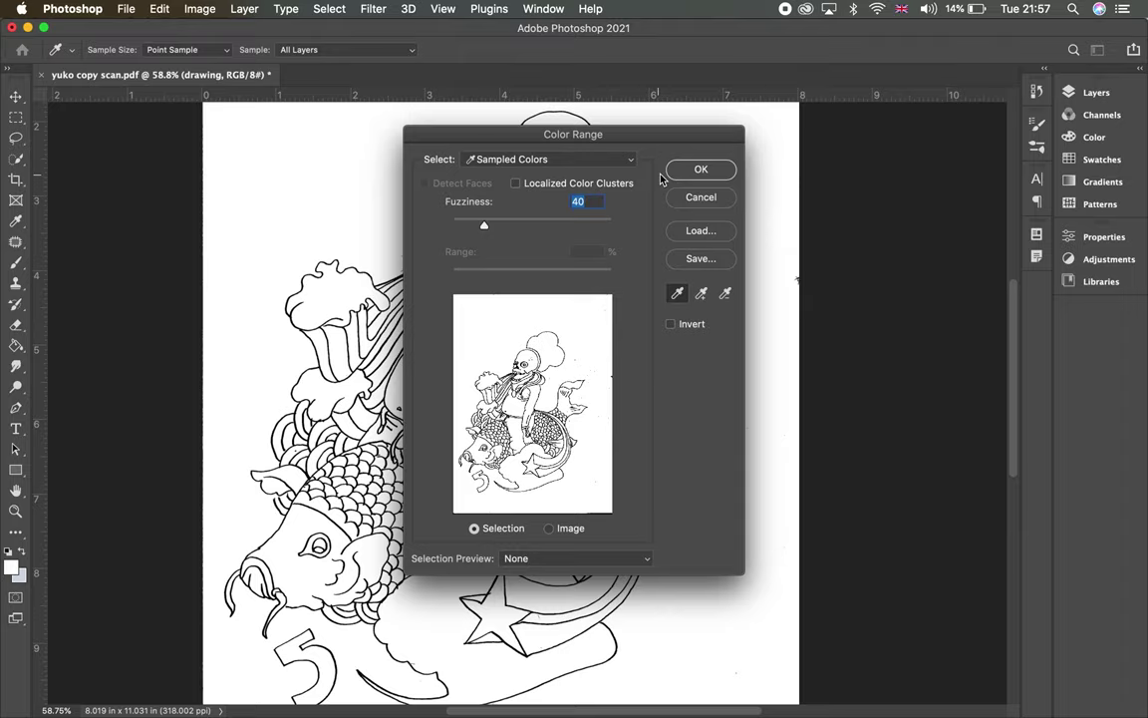
left_click(699, 170)
key("e")
scroll(517, 300, "up", 2)
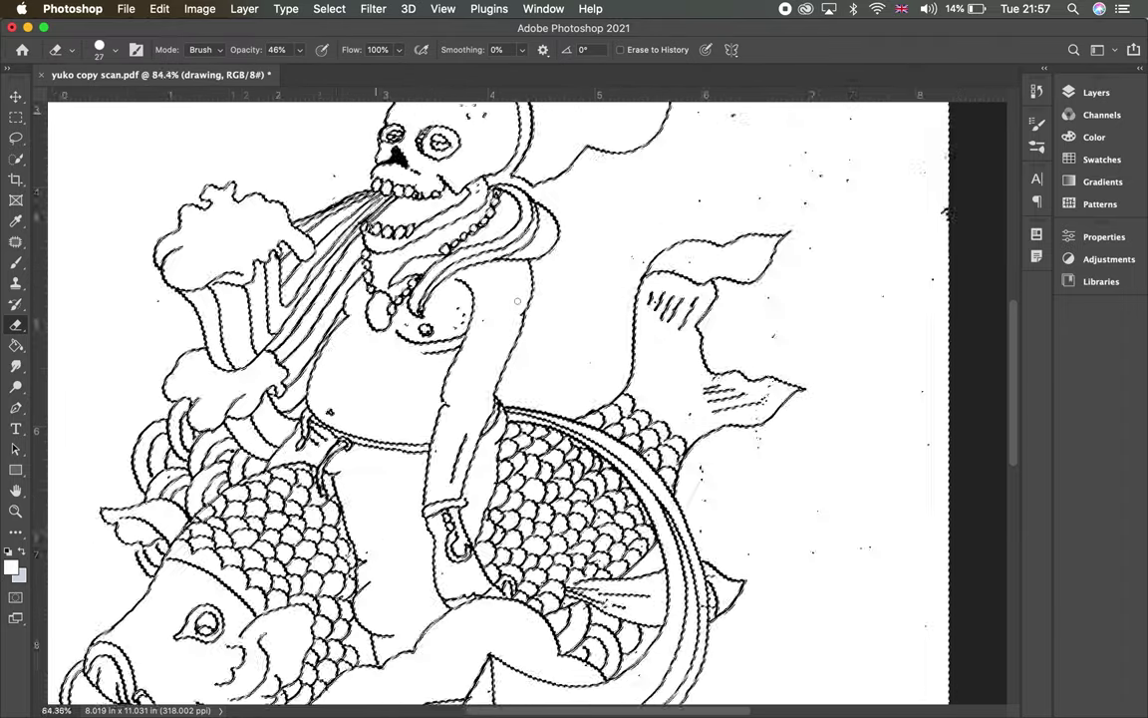
scroll(517, 300, "up", 3)
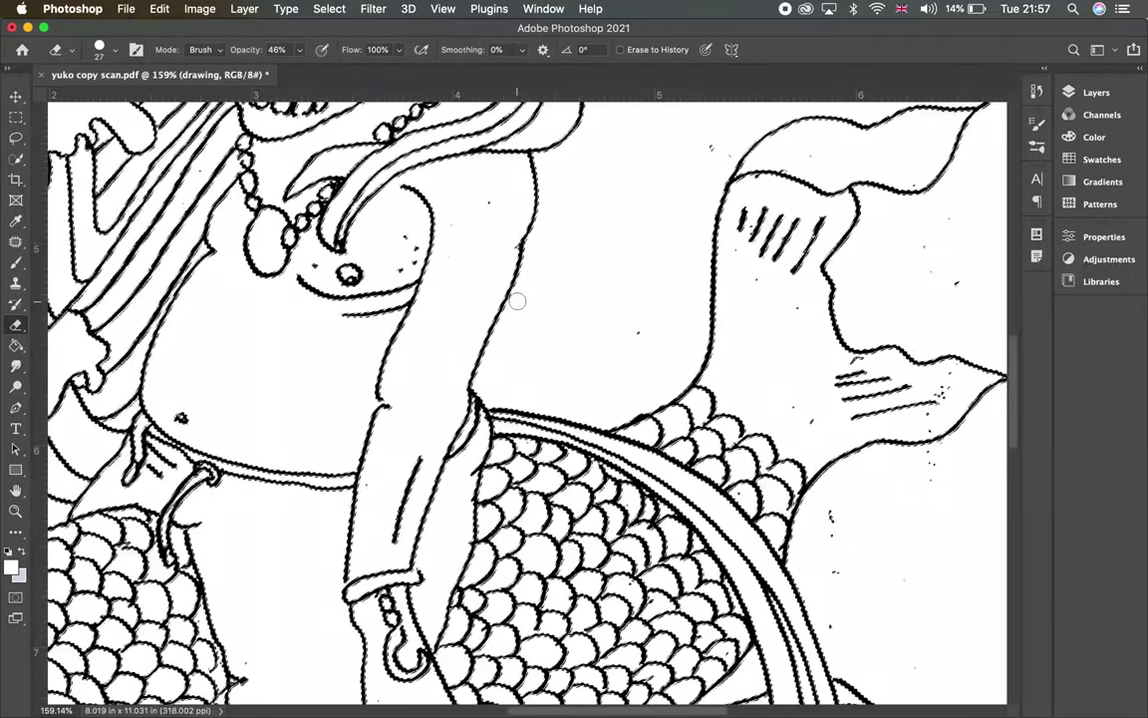
key("Delete")
Inspect the isolated line art up close around the skull and drink, and as a whole page
scroll(518, 300, "left", 5)
scroll(518, 300, "up", 2)
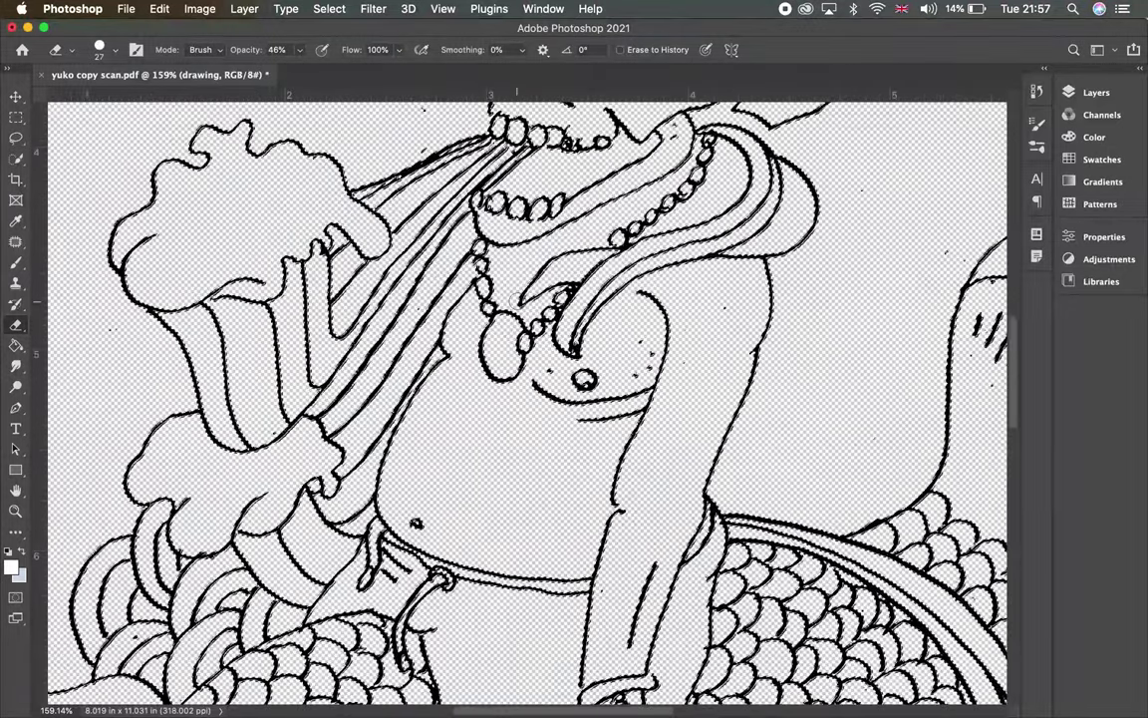
scroll(518, 300, "up", 5)
scroll(517, 300, "up", 3)
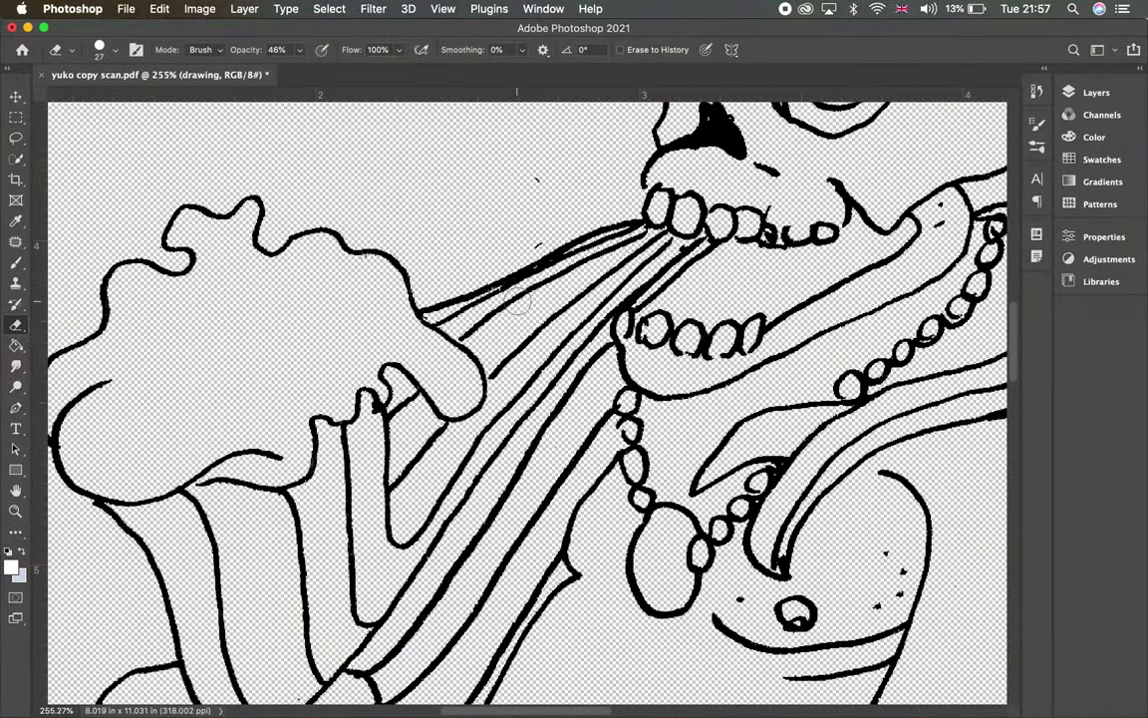
scroll(517, 300, "down", 5)
scroll(518, 300, "down", 8)
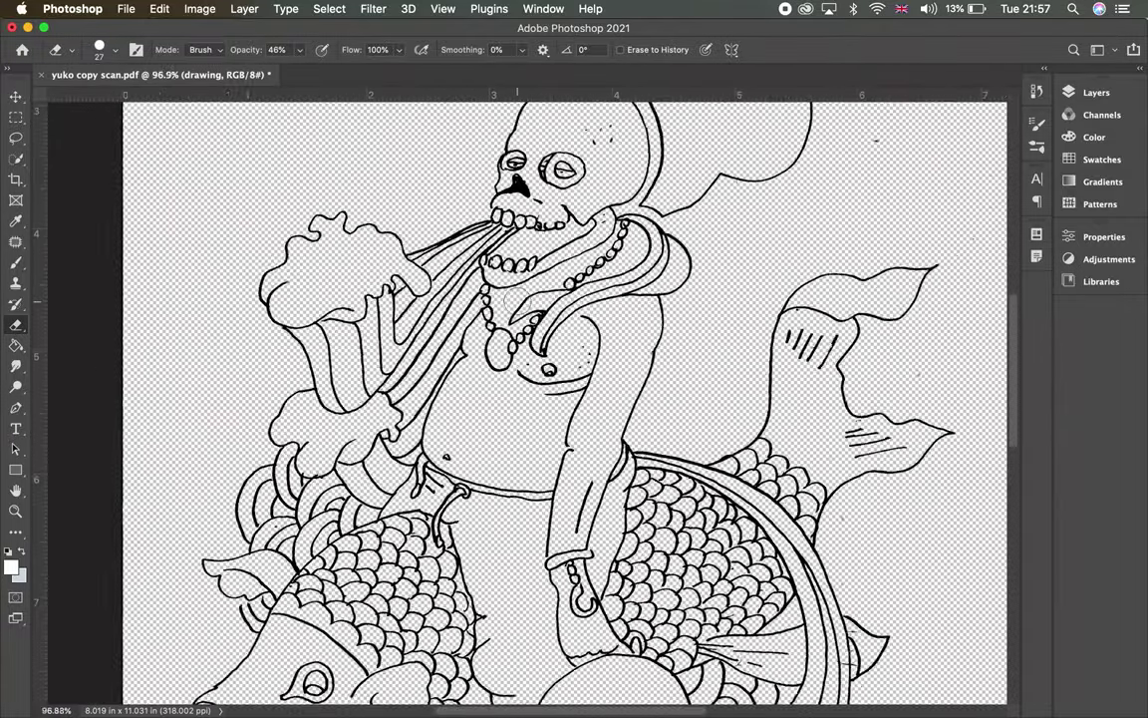
scroll(518, 300, "down", 6)
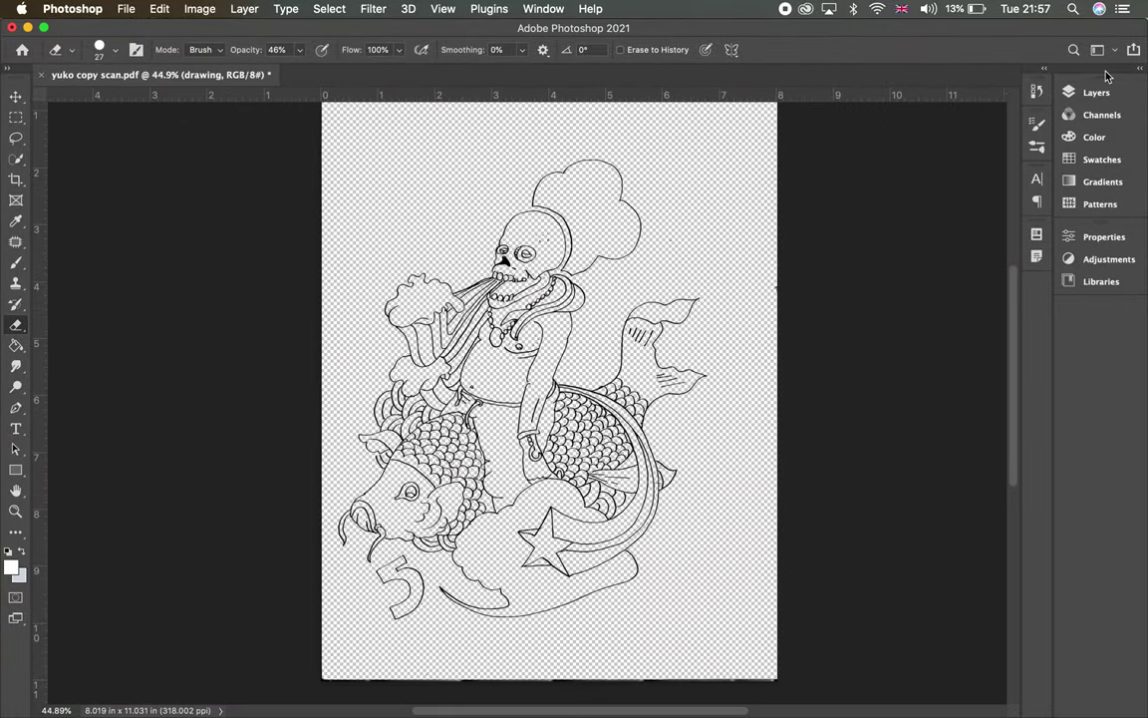
Add a new empty layer and place it beneath the drawing layer
left_click(1097, 94)
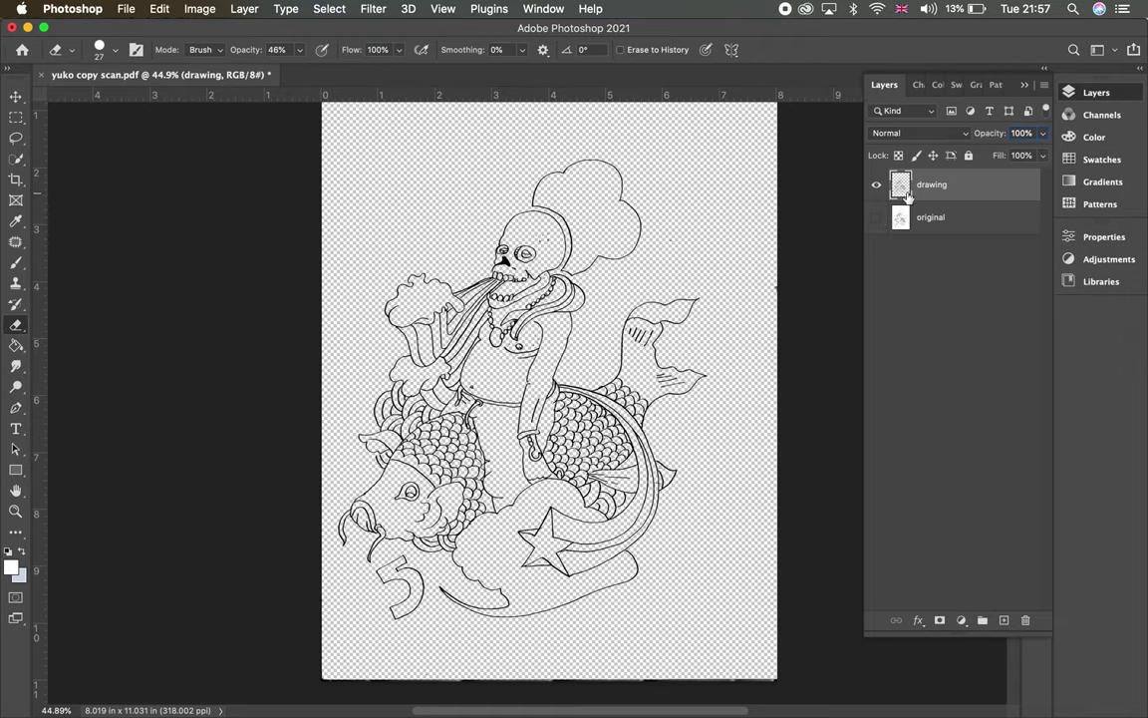
left_click(1004, 620)
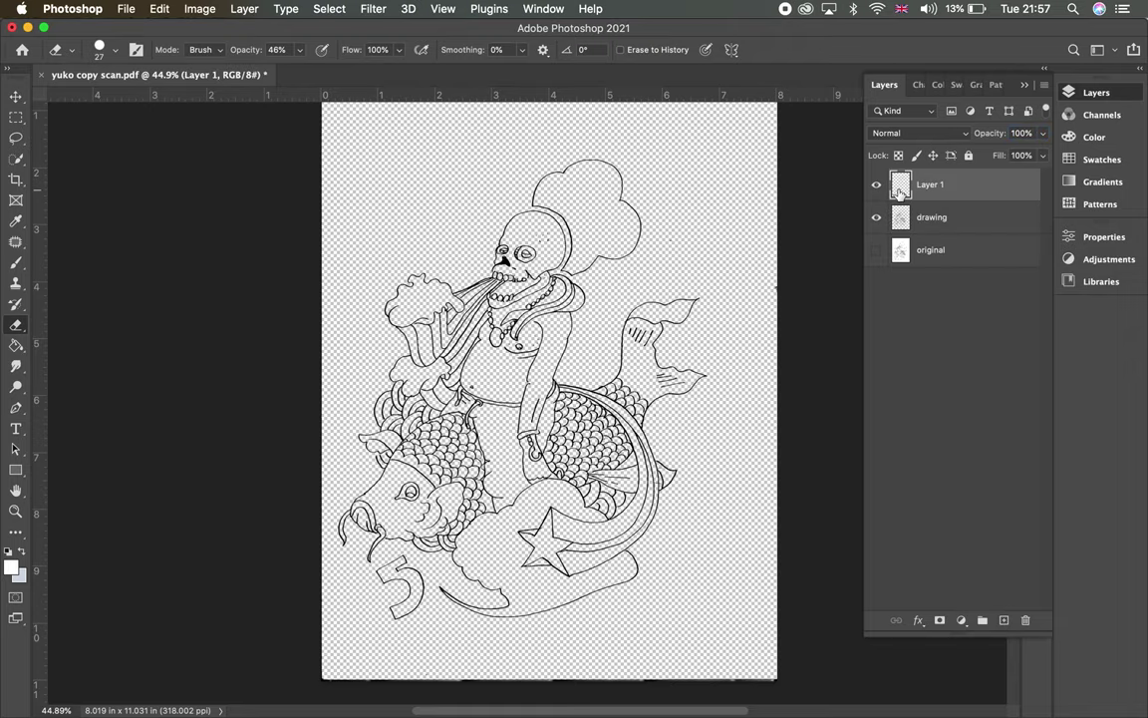
left_click_drag(927, 197, 927, 229)
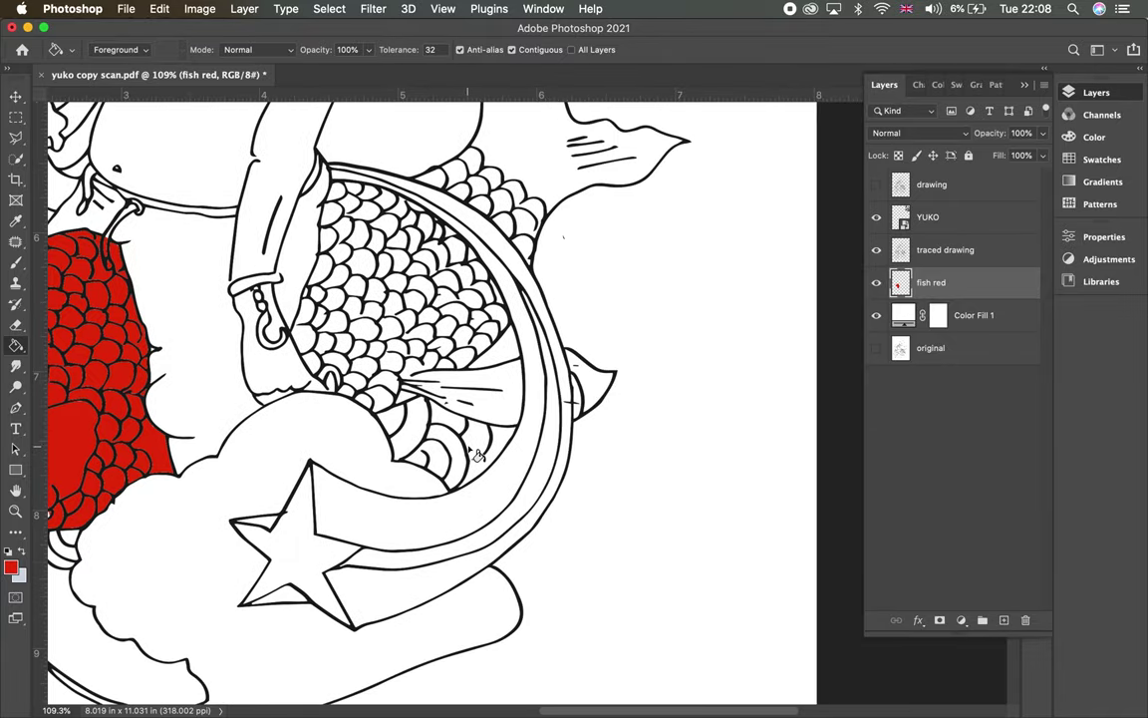
Brush red over the uppermost scales of the fish's rear body, along the curved band, on the fish red layer
key("b")
scroll(478, 454, "up", 5)
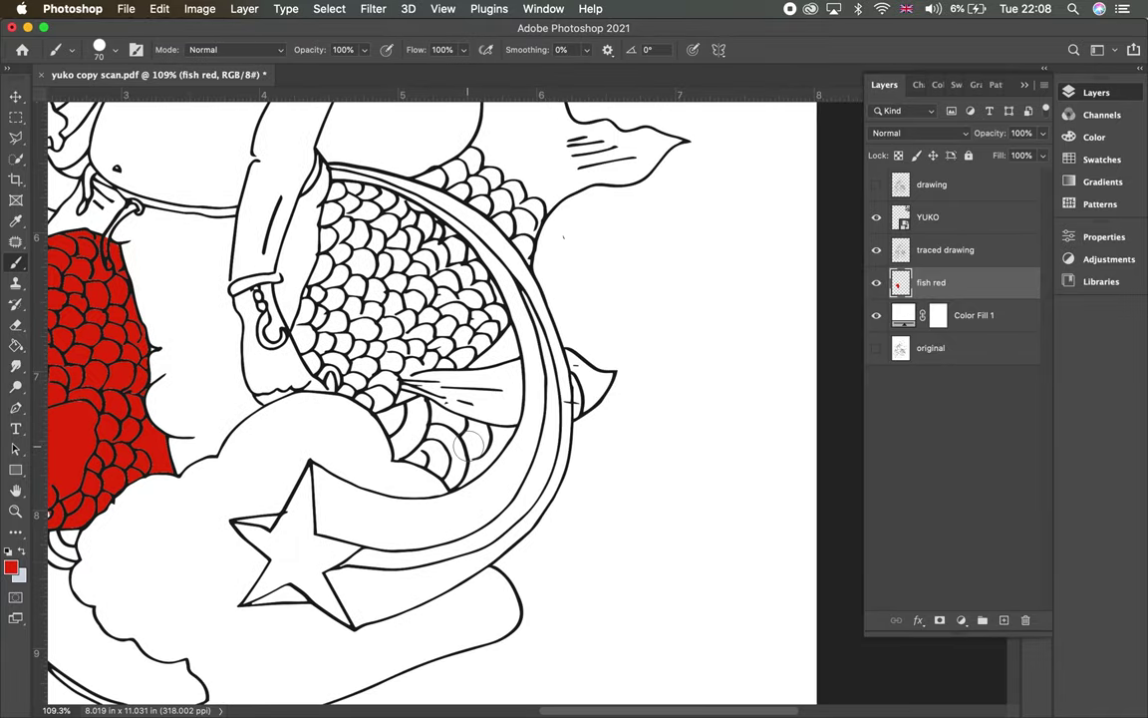
scroll(467, 447, "up", 3)
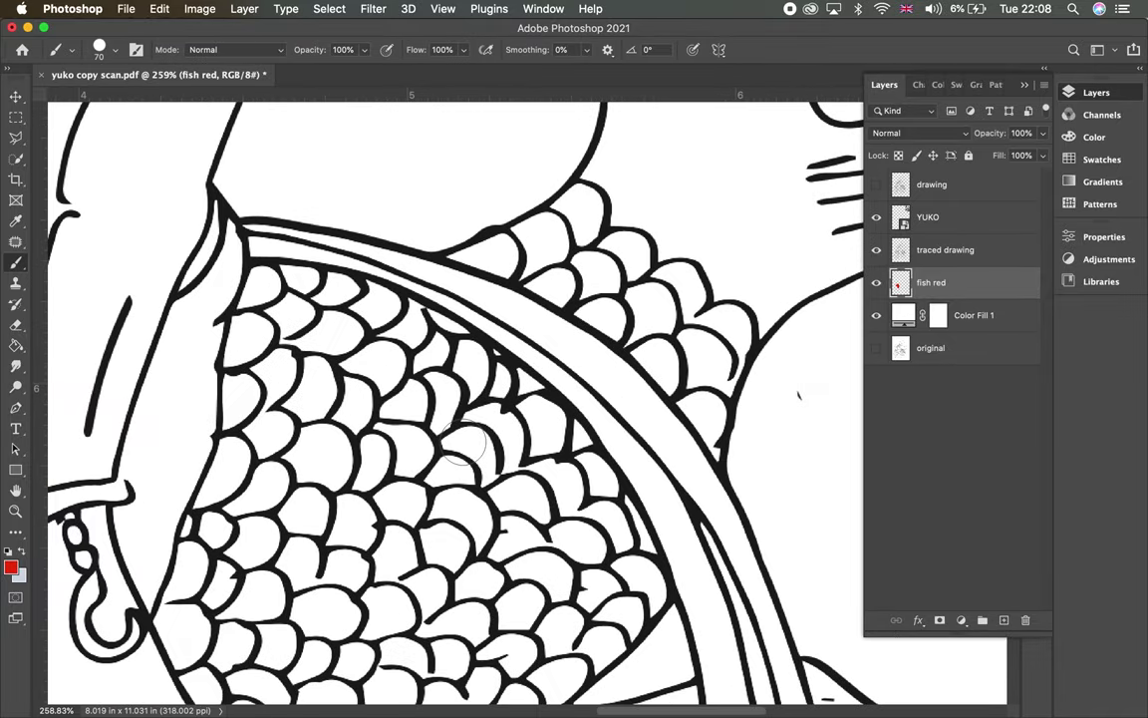
left_click(479, 414)
mouse_move(479, 415)
left_mouse_down()
mouse_move(467, 476)
mouse_move(480, 461)
mouse_move(473, 427)
mouse_move(497, 412)
mouse_move(546, 423)
mouse_move(650, 470)
mouse_move(756, 541)
left_mouse_up()
Paint the remaining scales of the fish's rear body inside the curved band red, including the central gap
scroll(755, 543, "down", 5)
scroll(756, 544, "right", 2)
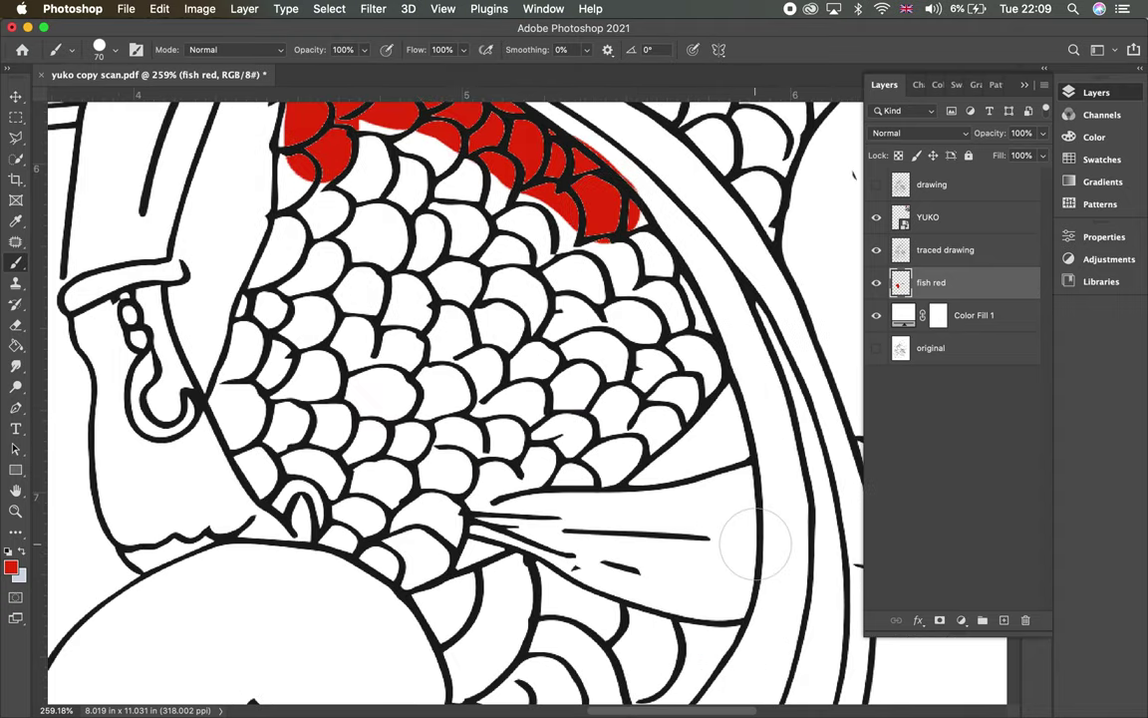
mouse_move(613, 227)
left_mouse_down()
mouse_move(693, 364)
mouse_move(683, 384)
mouse_move(584, 454)
mouse_move(448, 483)
mouse_move(503, 494)
mouse_move(418, 488)
mouse_move(369, 543)
mouse_move(264, 444)
mouse_move(225, 344)
mouse_move(239, 289)
mouse_move(296, 194)
mouse_move(284, 110)
mouse_move(339, 269)
mouse_move(339, 125)
mouse_move(534, 237)
mouse_move(548, 319)
mouse_move(469, 359)
mouse_move(519, 364)
mouse_move(378, 448)
mouse_move(321, 391)
mouse_move(300, 299)
left_mouse_up()
scroll(300, 398, "down", 3)
scroll(298, 397, "down", 3)
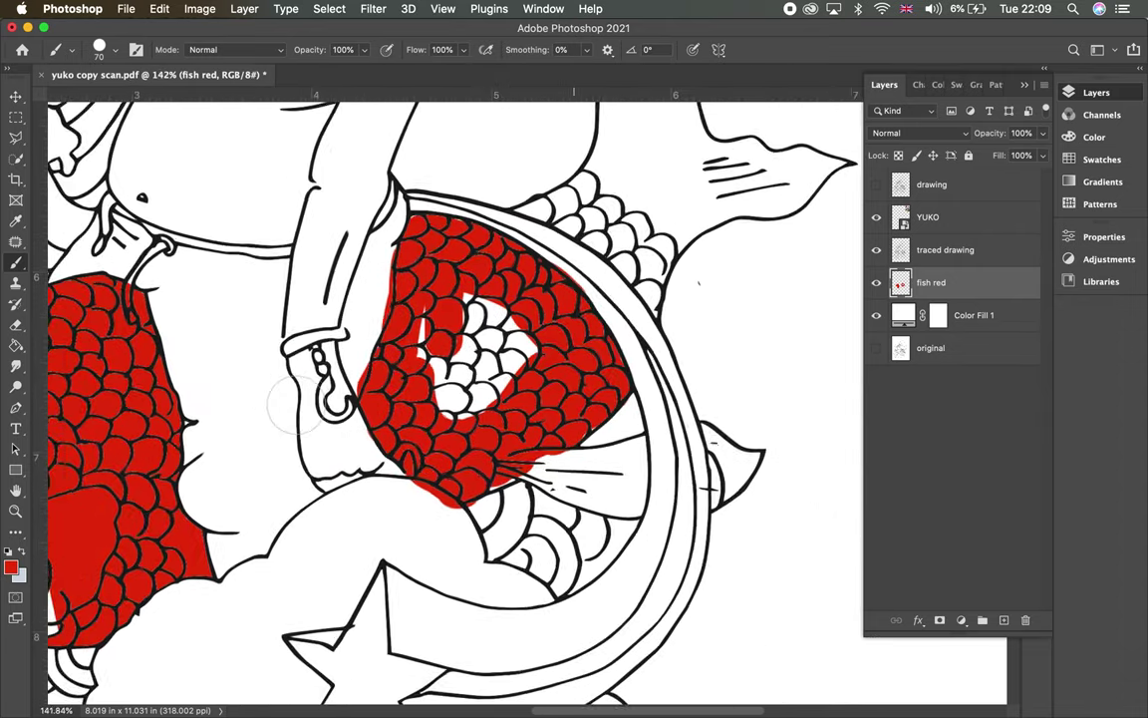
mouse_move(453, 394)
left_mouse_down()
mouse_move(477, 312)
mouse_move(477, 375)
mouse_move(499, 340)
mouse_move(515, 347)
mouse_move(488, 389)
mouse_move(492, 309)
left_mouse_up()
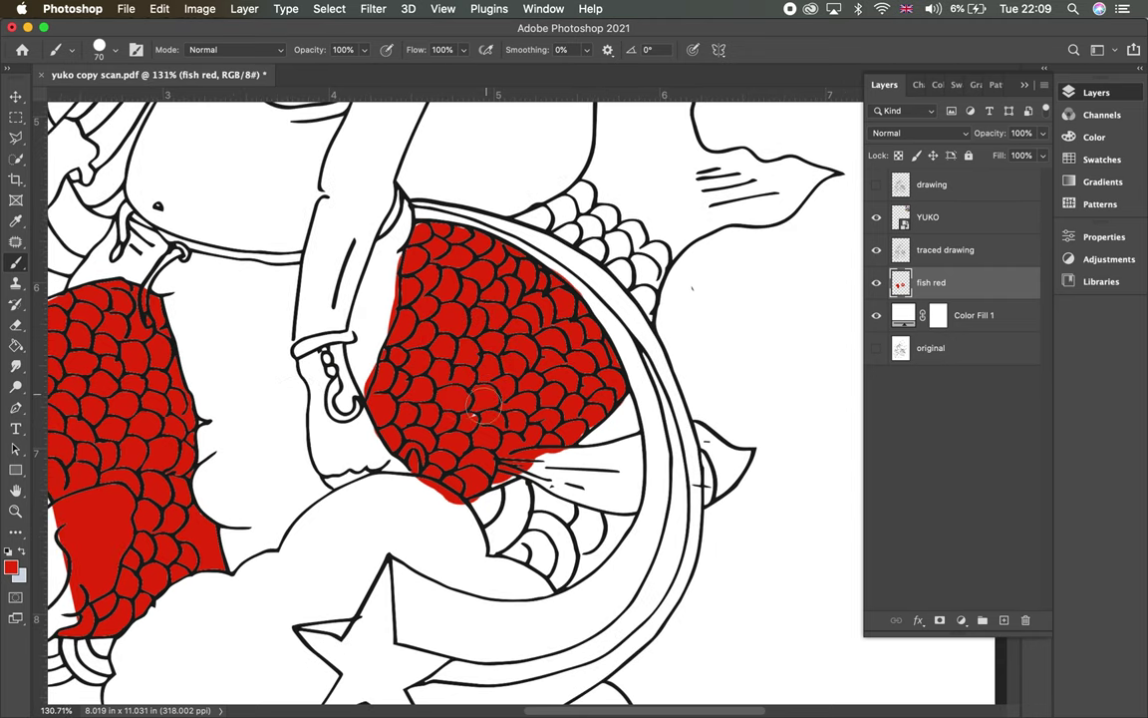
Compare the red fish scales and the uncoloured tail with the small colour reference artwork
scroll(431, 388, "up", 3)
scroll(430, 389, "left", 4)
scroll(479, 426, "down", 4)
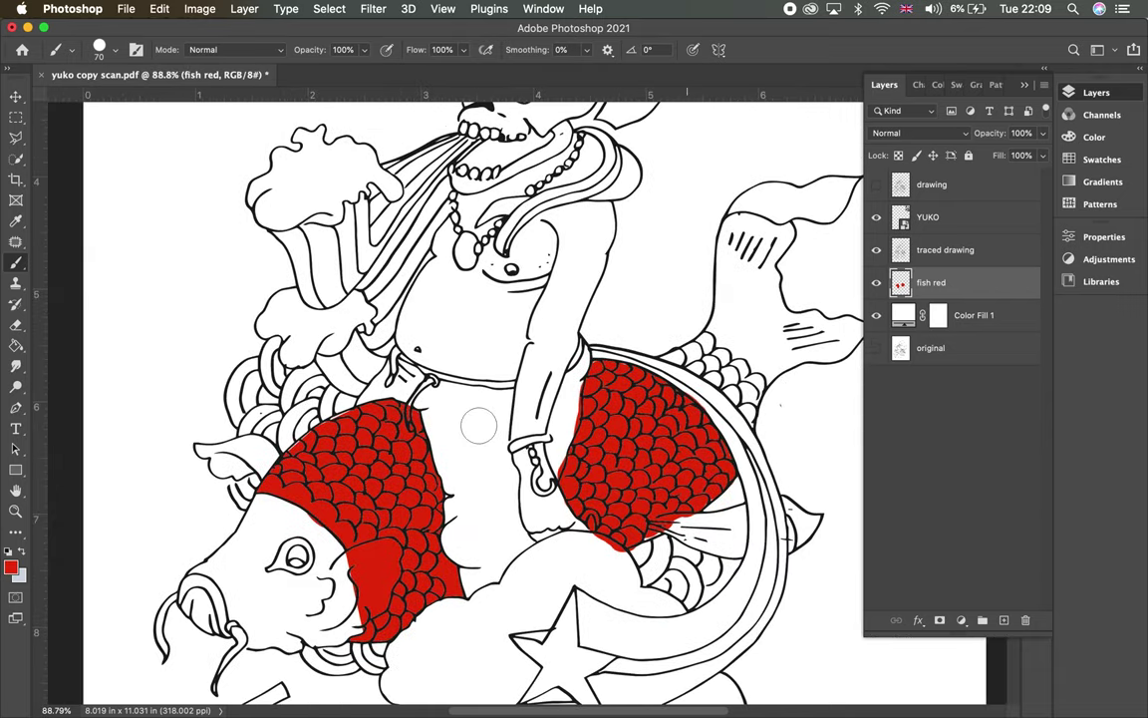
scroll(479, 426, "up", 2)
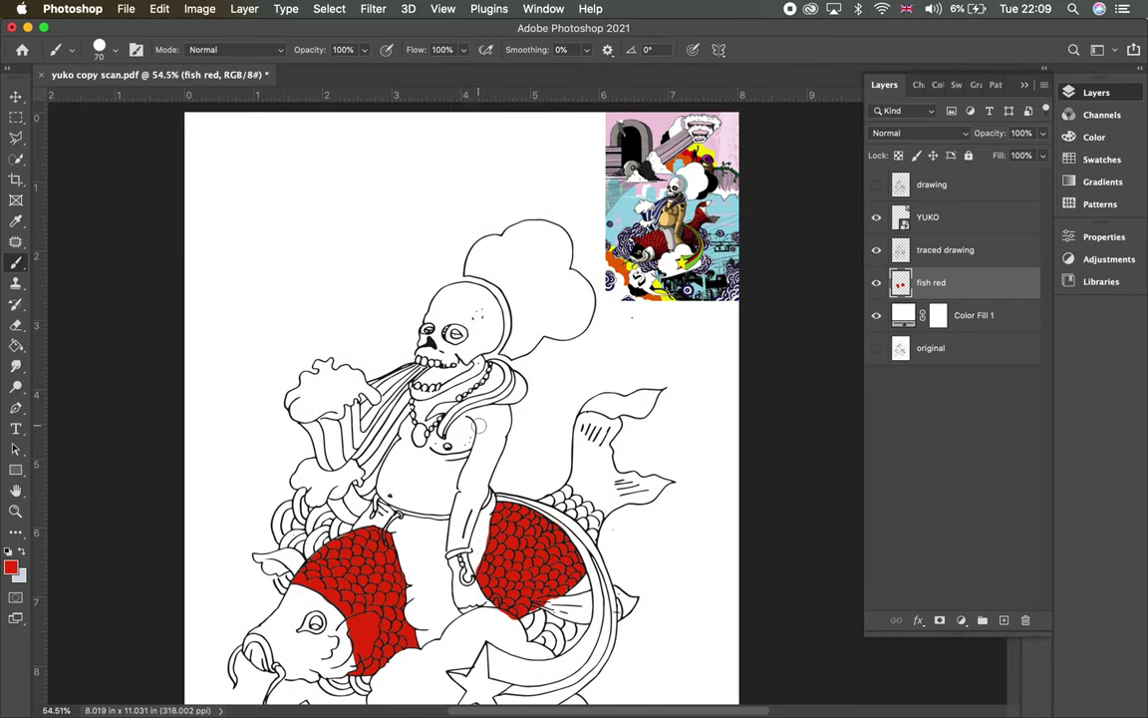
scroll(478, 426, "down", 5)
scroll(479, 426, "up", 3)
scroll(478, 426, "up", 6)
scroll(478, 425, "right", 4)
scroll(478, 426, "up", 3)
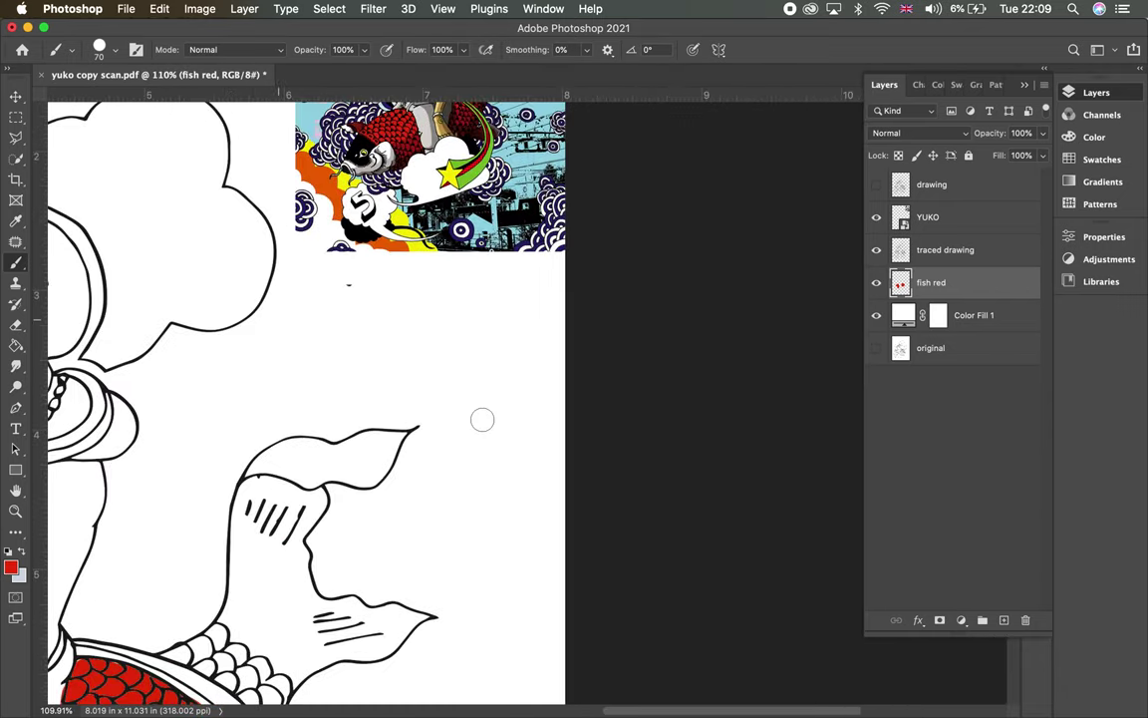
scroll(478, 426, "up", 5)
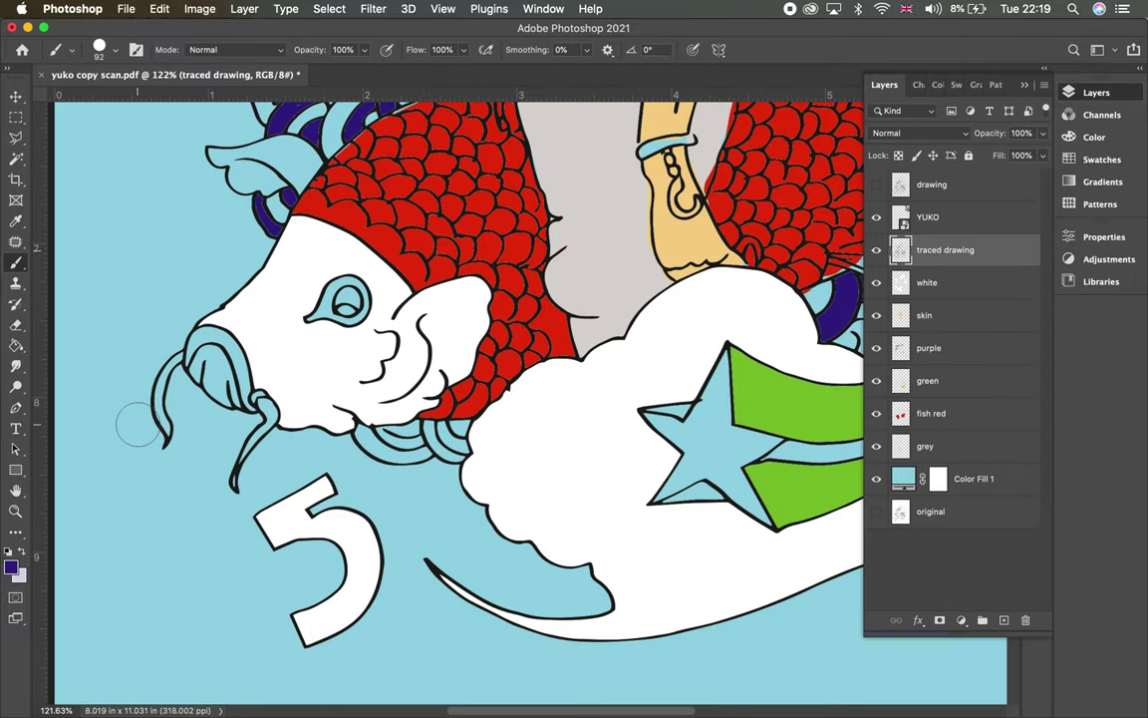
Sample the black outline of the numeral 5 as the painting colour for the Brush tool
left_click(16, 220)
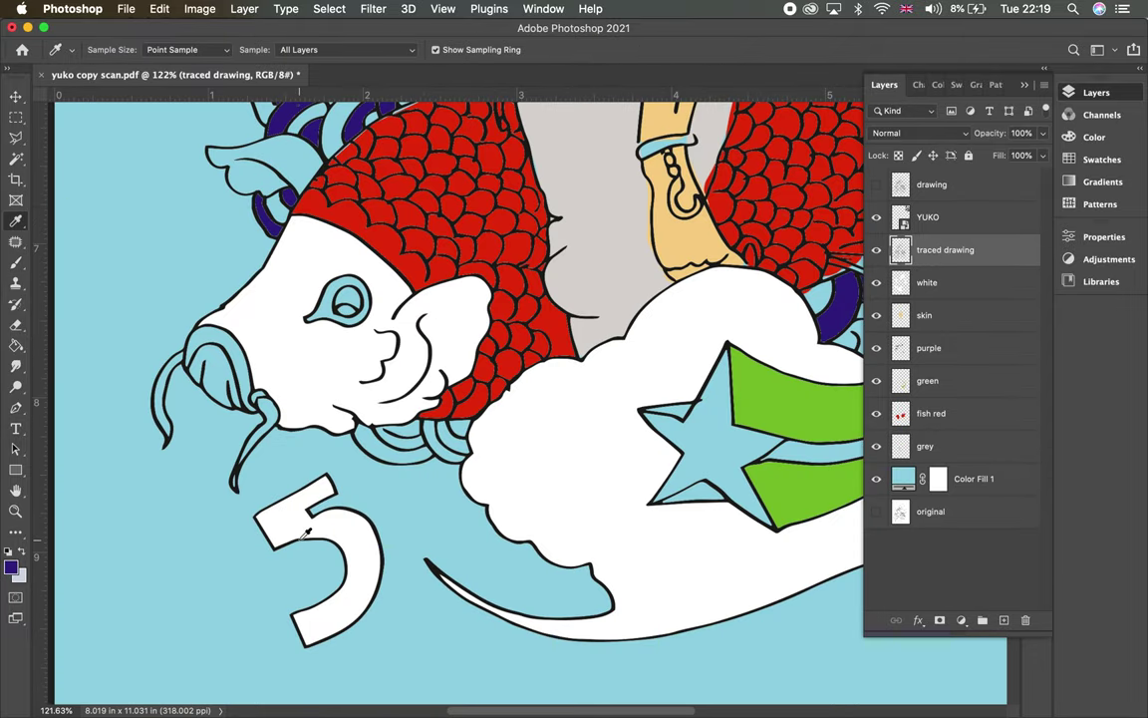
left_click(363, 509)
scroll(361, 508, "up", 10)
key("b")
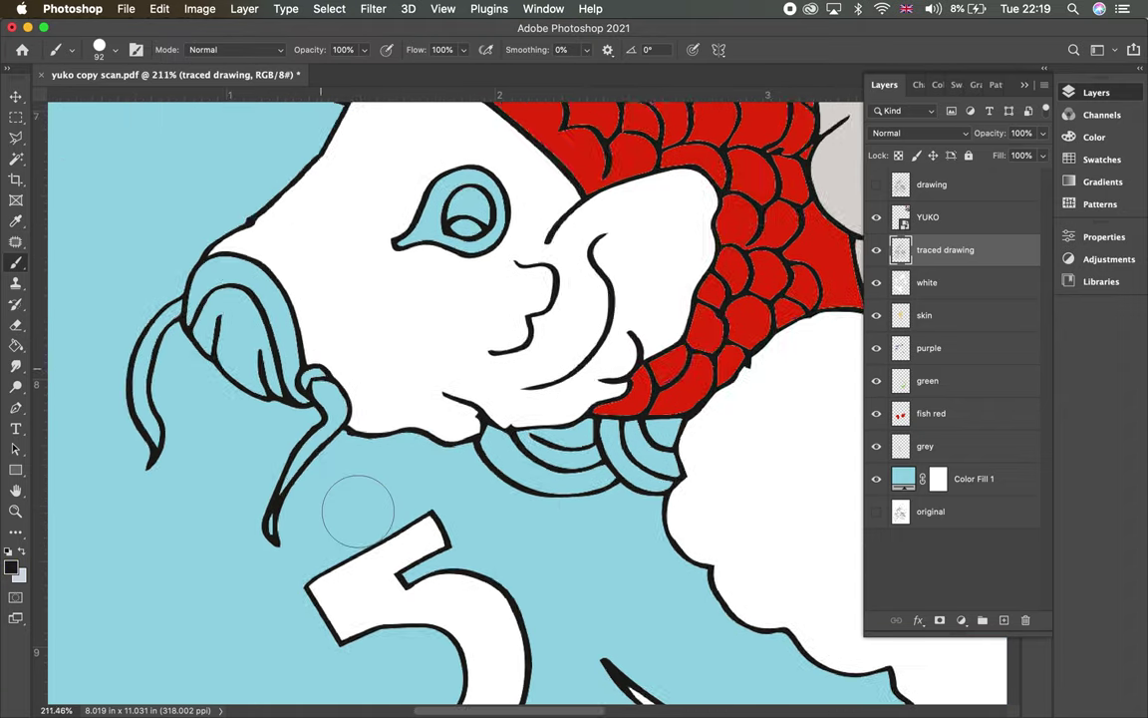
Reduce the hard round brush to 4 px for fine line work on the traced drawing layer
scroll(358, 511, "down", 2)
right_click(361, 512)
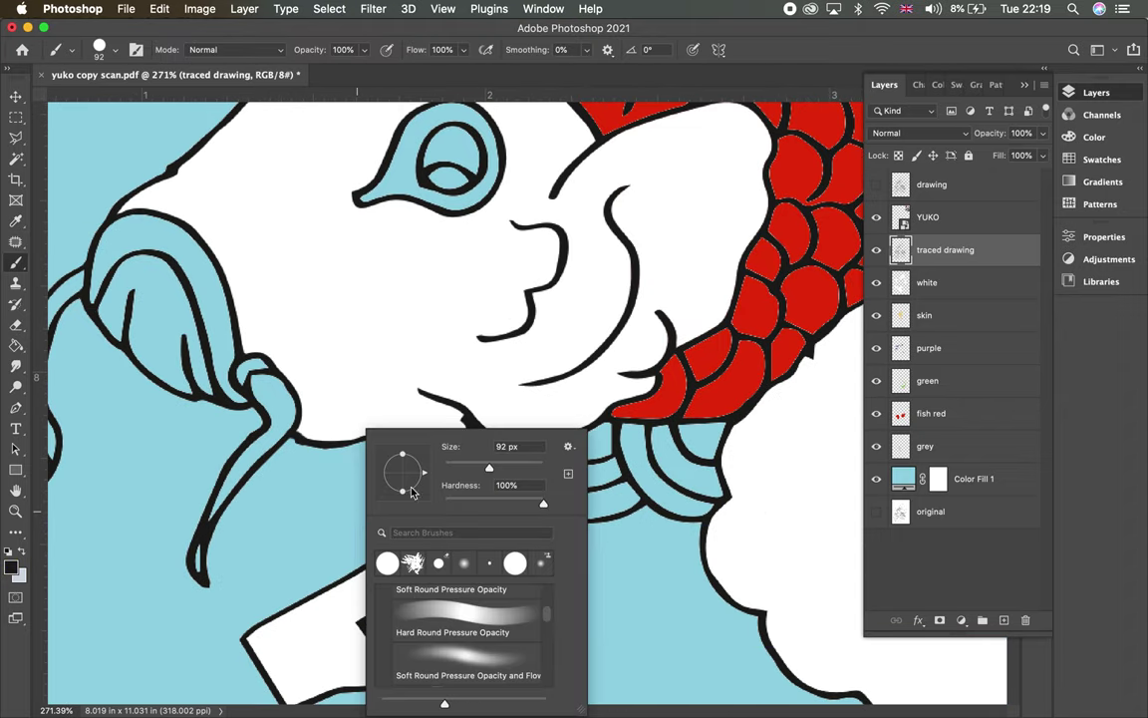
left_click(452, 468)
key("Return")
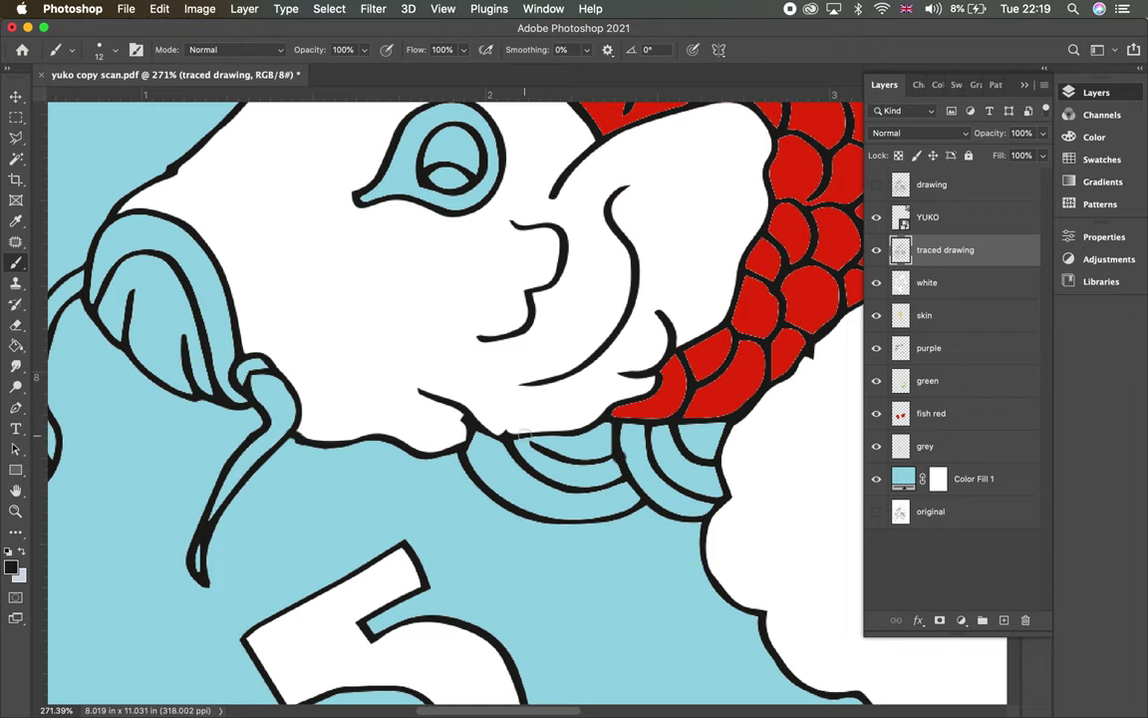
right_click(538, 442)
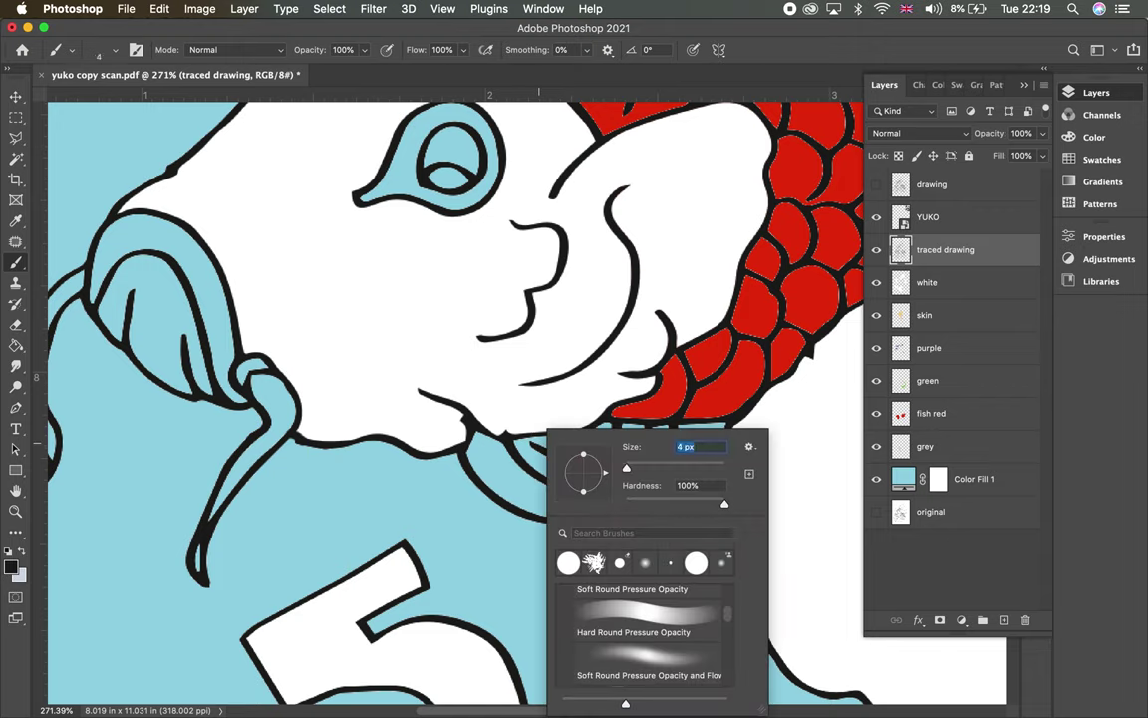
key("Return")
Look over the coloured drawing and examine the skull, figure and fish colouring in the reference artwork
scroll(533, 446, "right", 20)
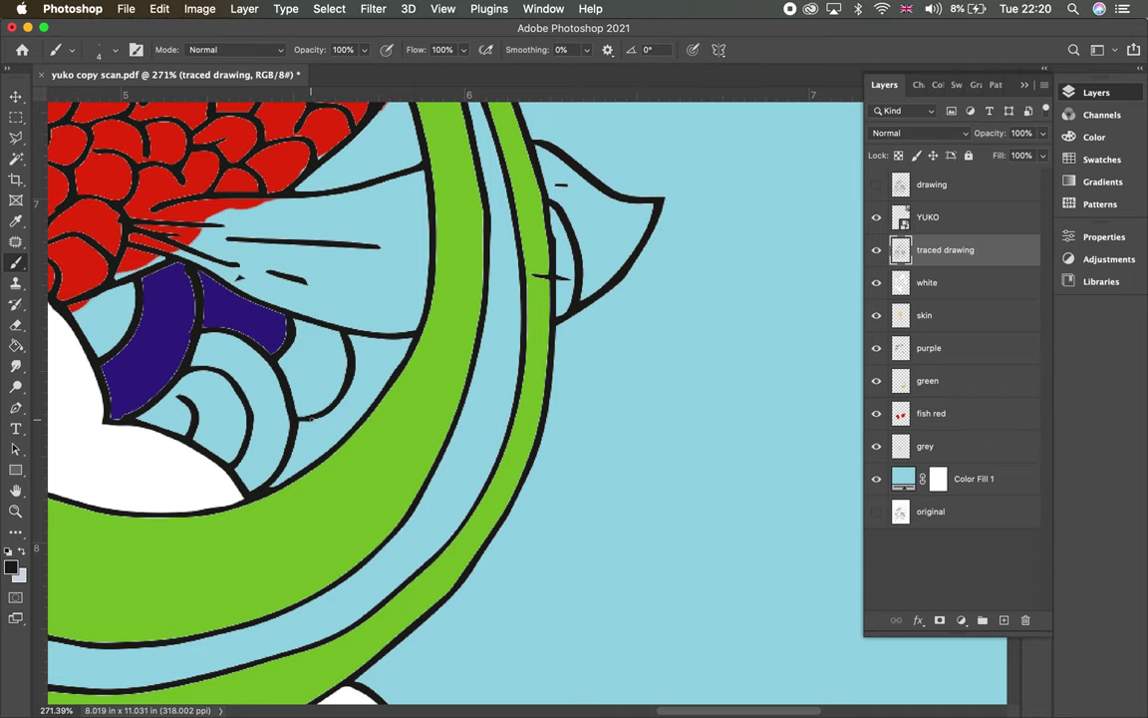
scroll(456, 399, "up", 15)
scroll(456, 399, "left", 10)
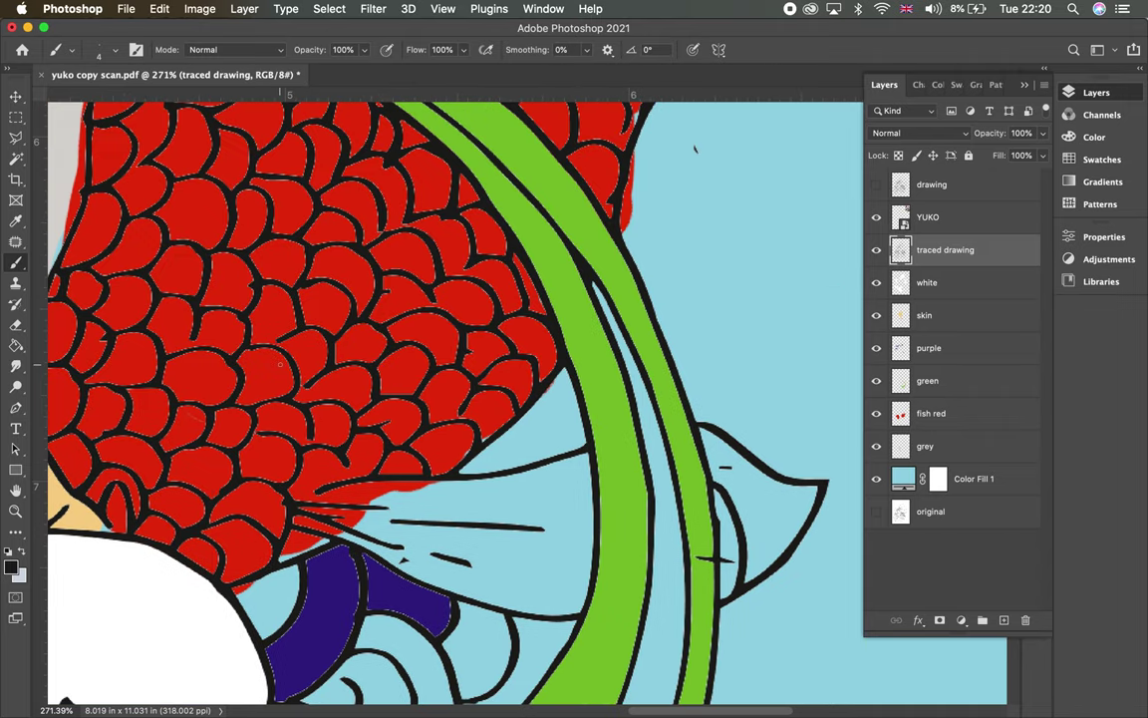
scroll(448, 399, "down", 10)
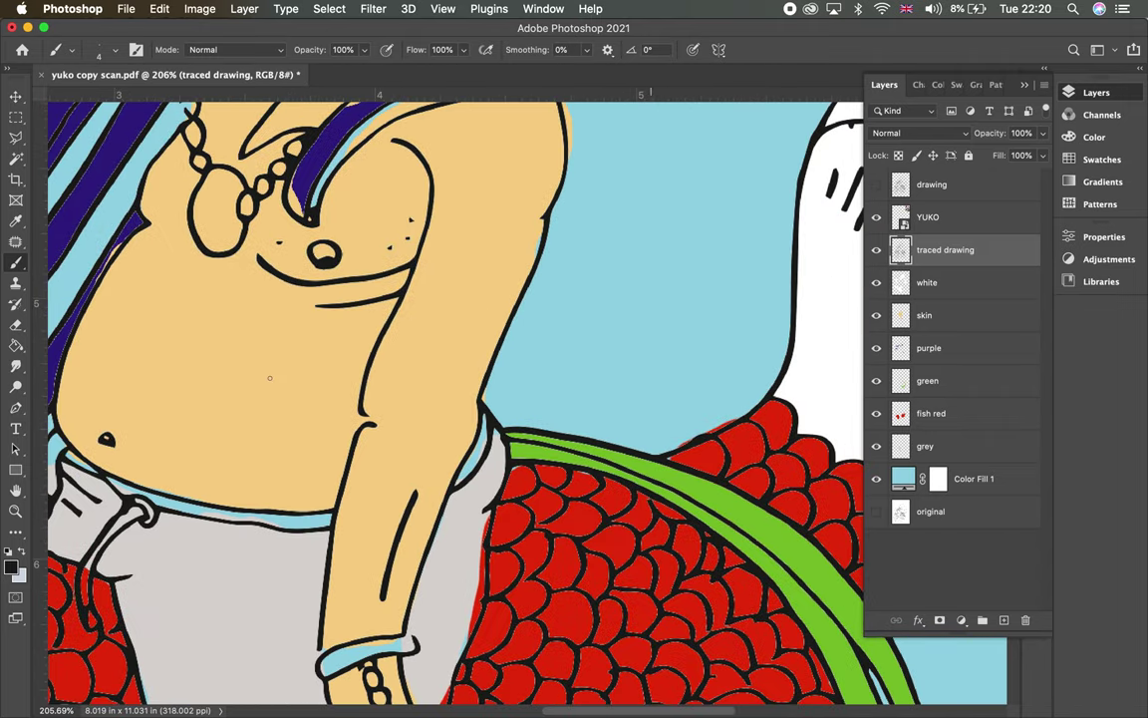
scroll(269, 376, "down", 3)
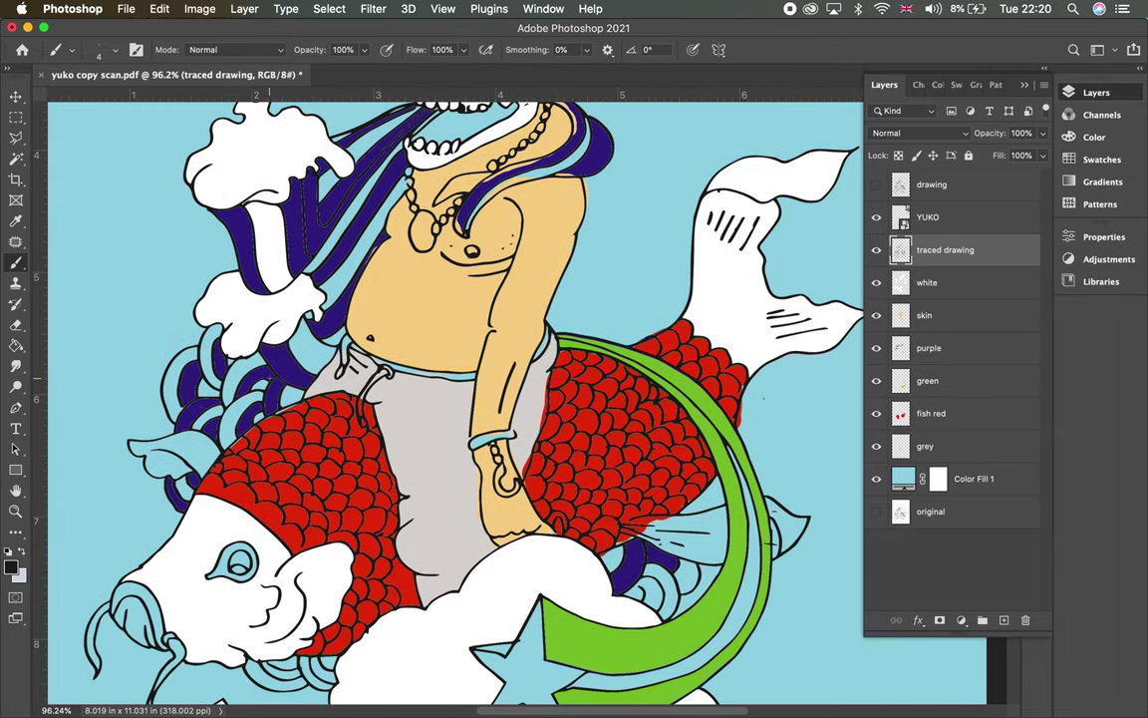
scroll(269, 377, "up", 8)
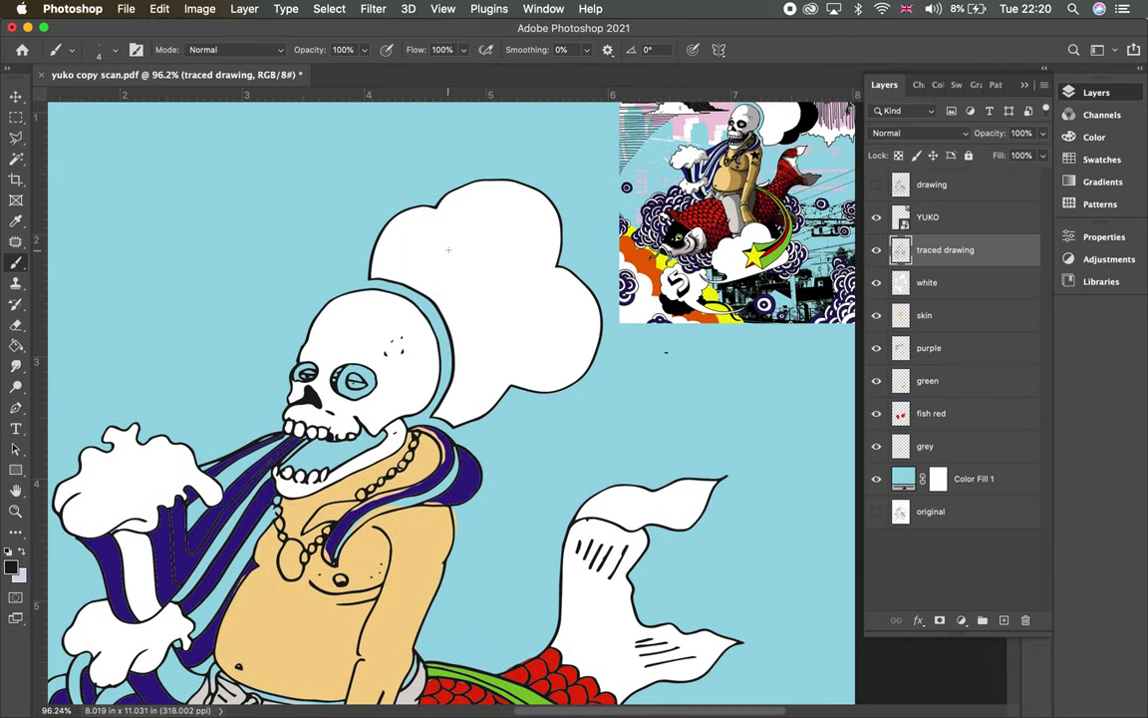
scroll(449, 249, "up", 8)
scroll(449, 248, "right", 6)
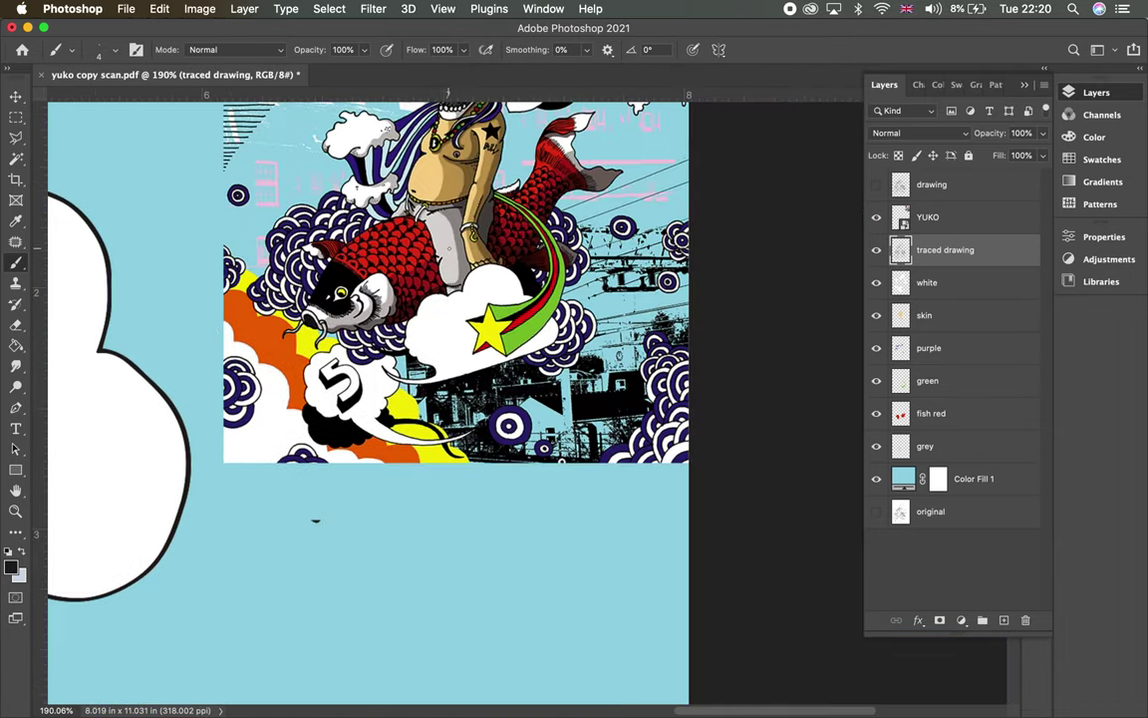
scroll(449, 249, "up", 4)
scroll(449, 248, "up", 6)
scroll(448, 248, "up", 3)
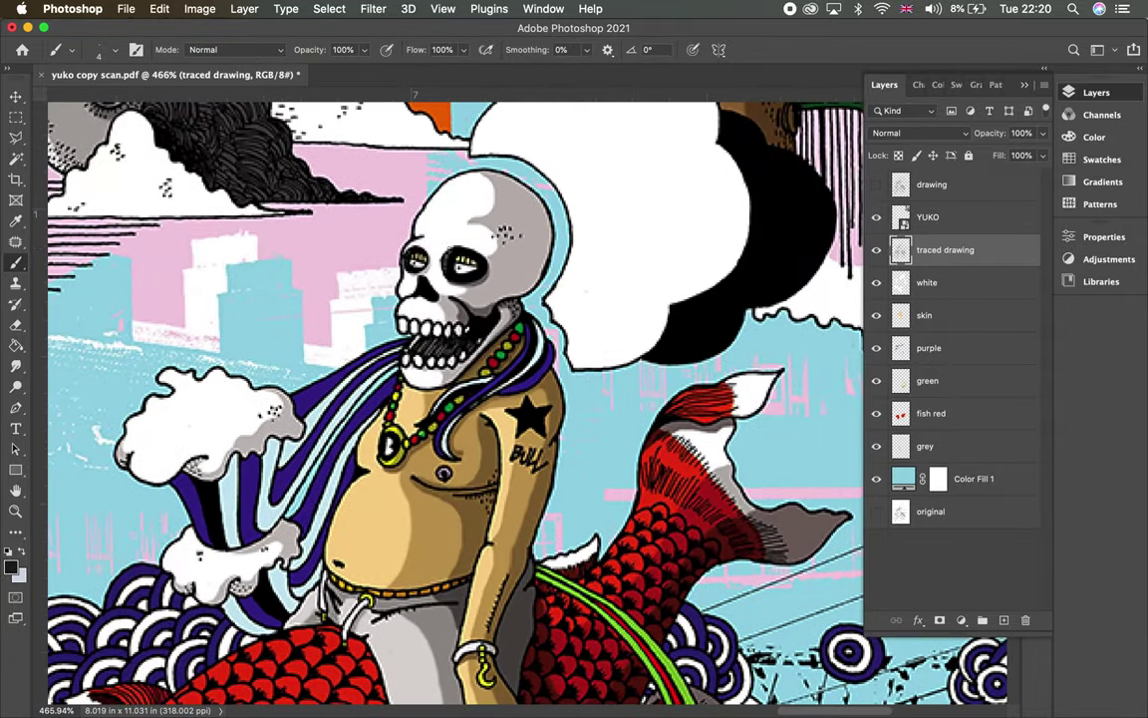
scroll(448, 249, "down", 3)
scroll(449, 249, "left", 2)
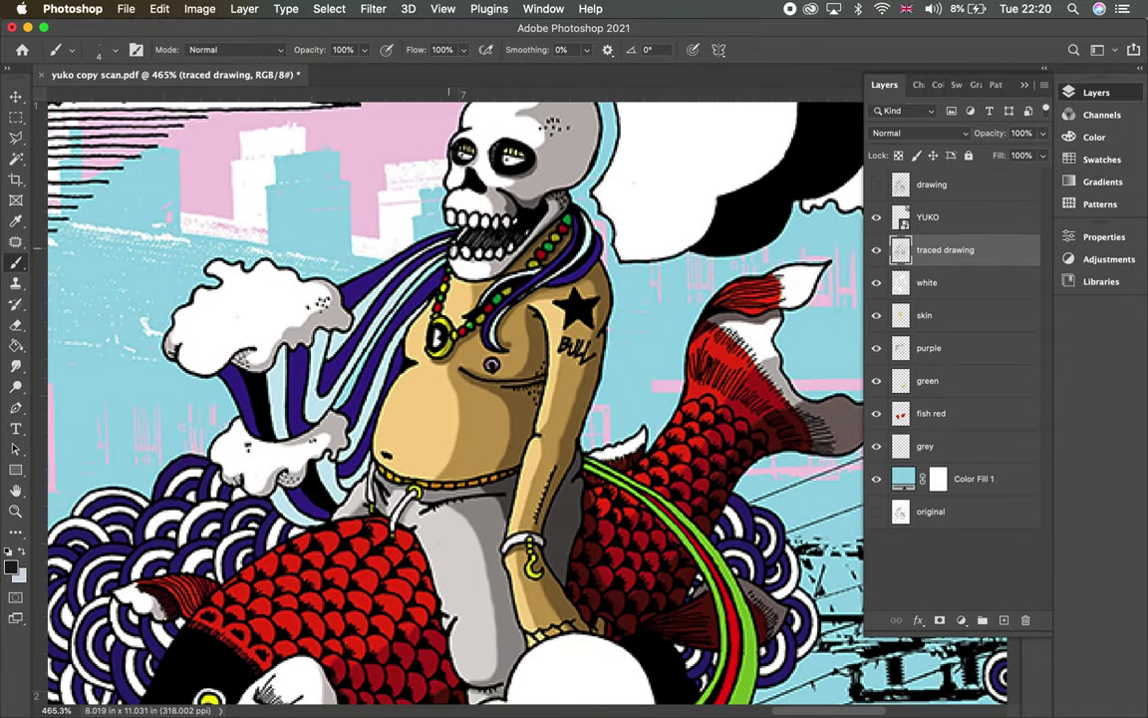
scroll(449, 248, "down", 2)
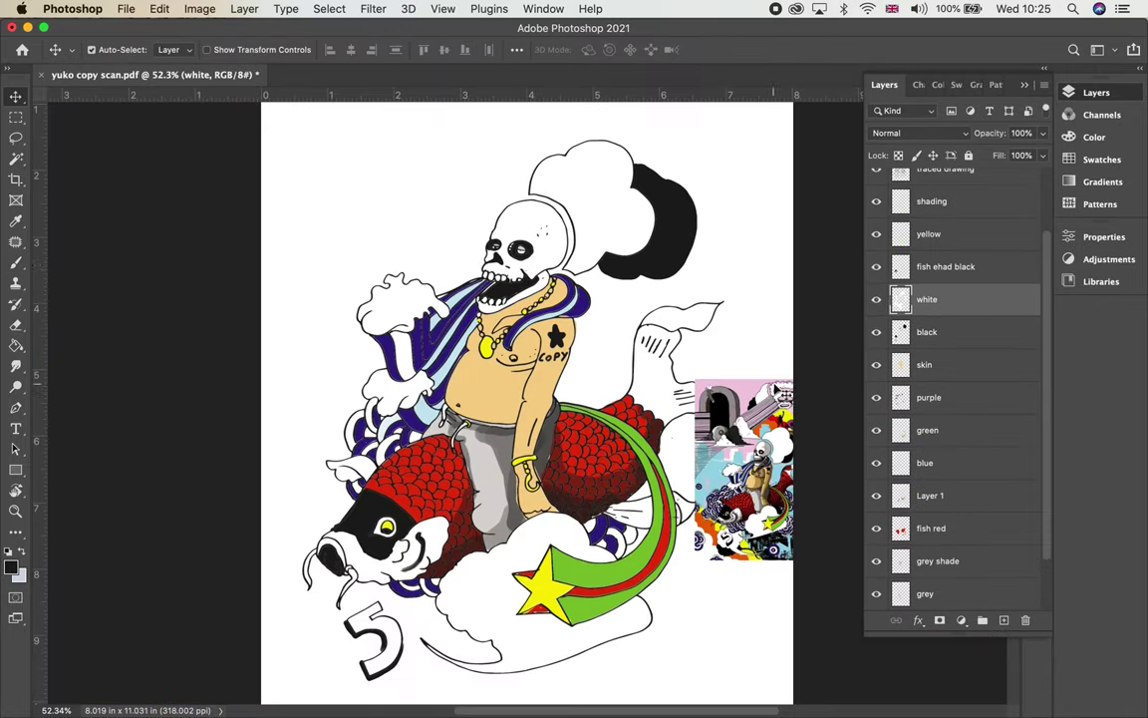
Select the skull's white area on the white layer with the Magic Wand tool
left_click(967, 332)
left_click(960, 312)
key("w")
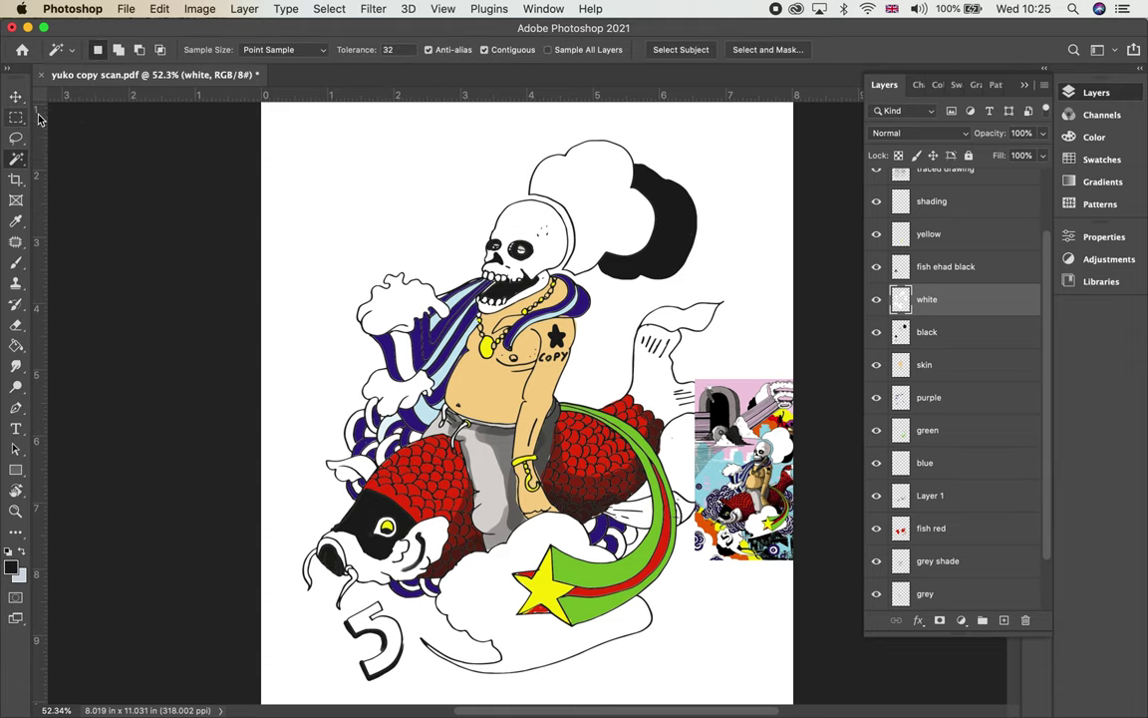
key("super+plus")
key("super+plus")
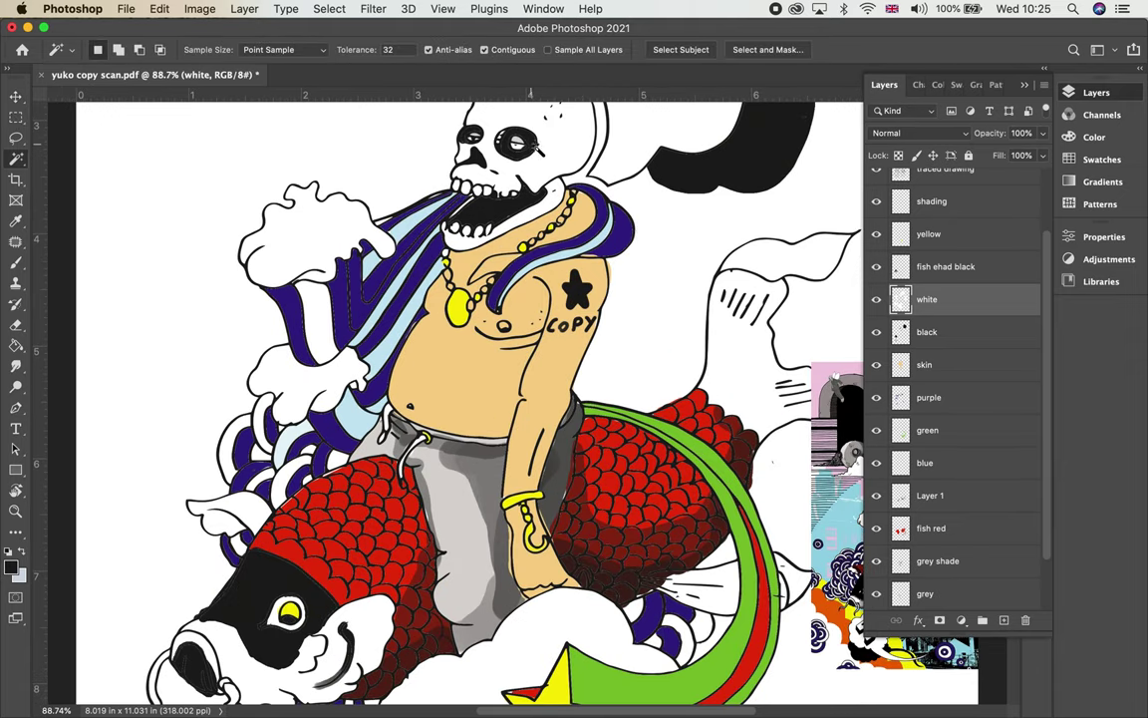
key("shift")
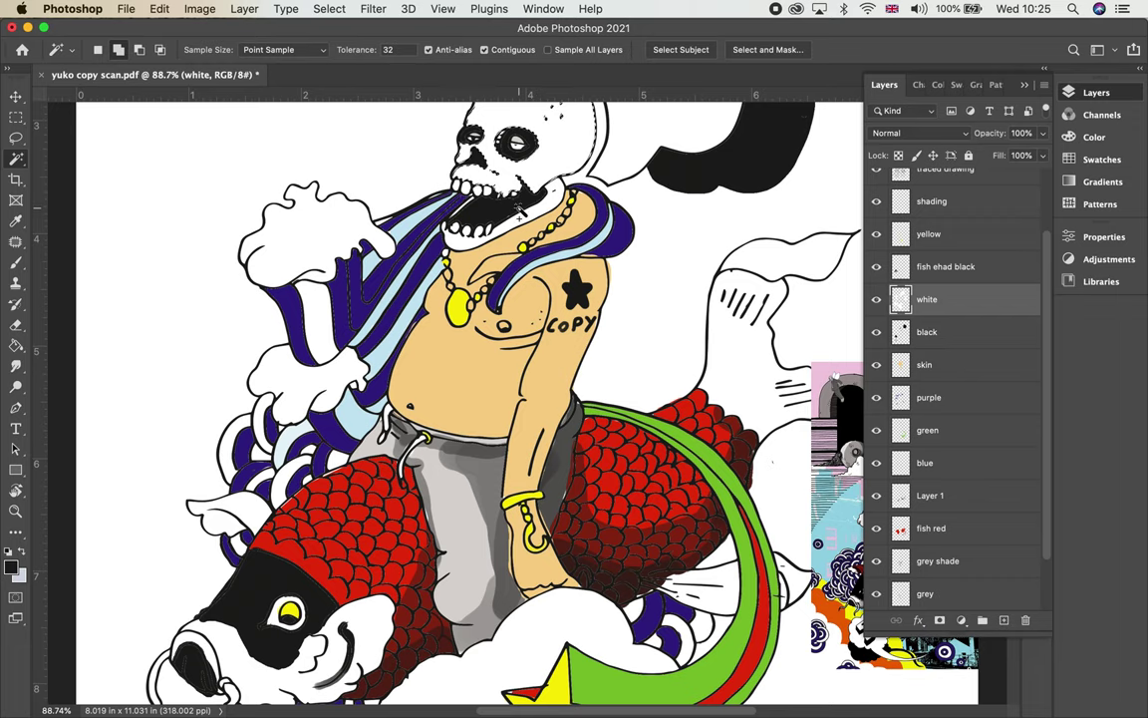
Add the white foam clouds and the white stripes between them to the Magic Wand selection
scroll(526, 239, "down", 3)
scroll(525, 240, "right", 3)
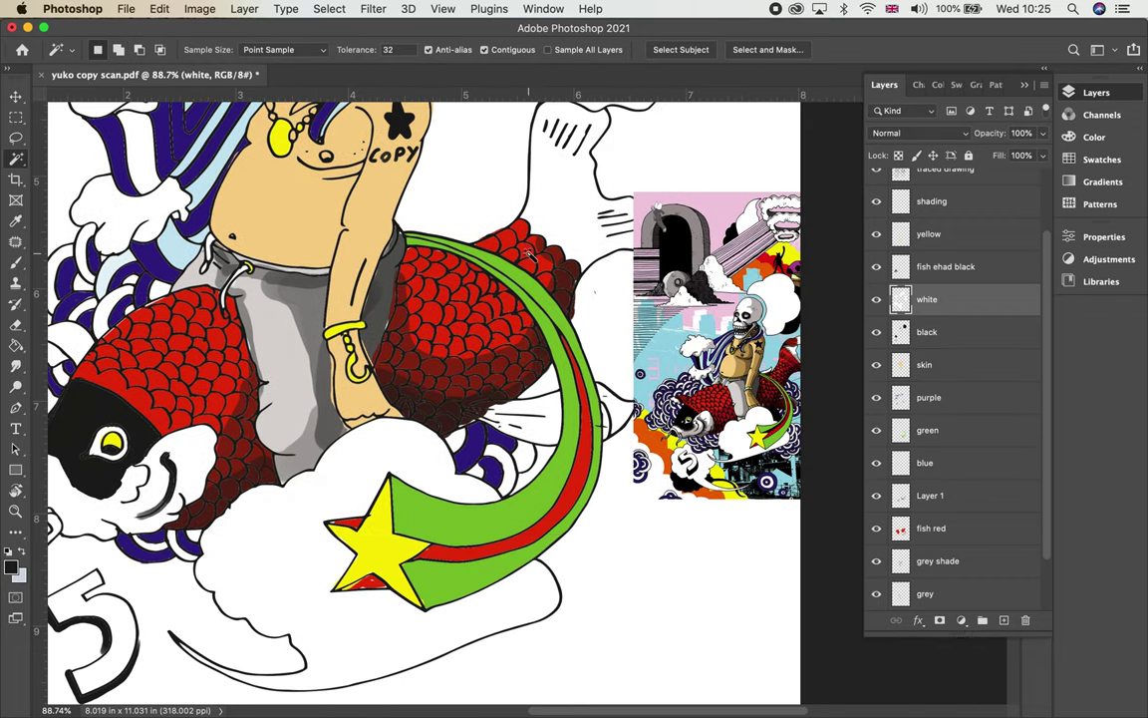
scroll(531, 256, "up", 3)
scroll(531, 256, "left", 3)
key("shift")
left_click(342, 162, "shift")
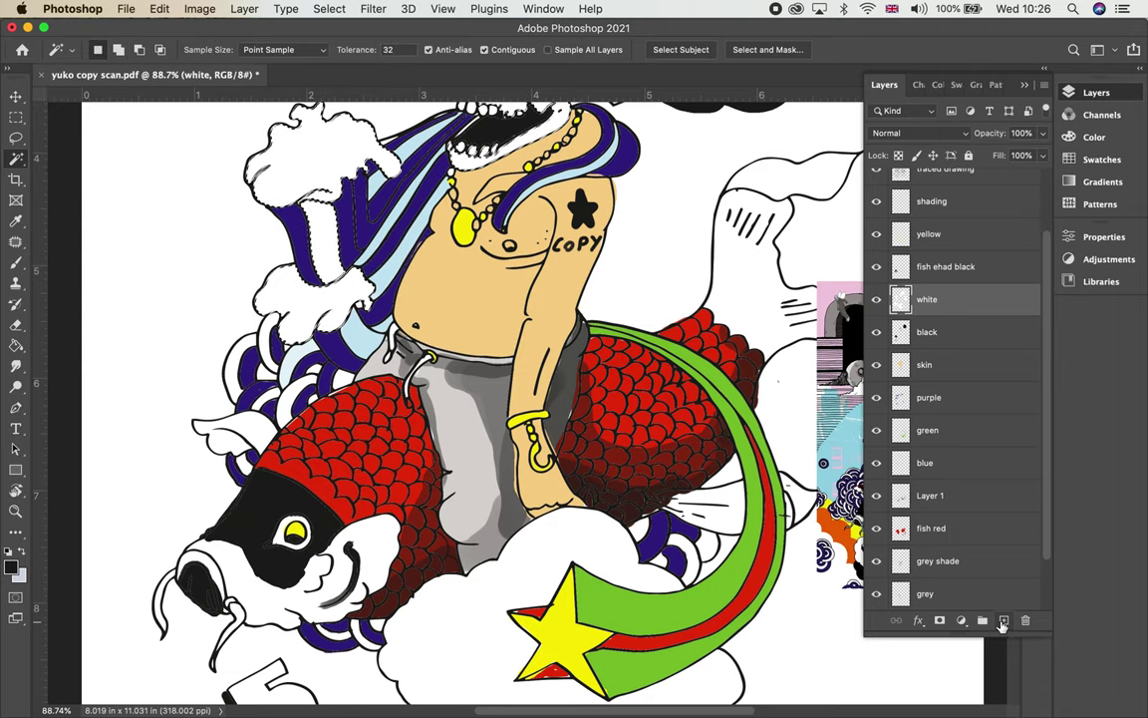
Create a new layer directly above the white layer and name it "white shade"
left_click(1004, 620)
double_click(929, 300)
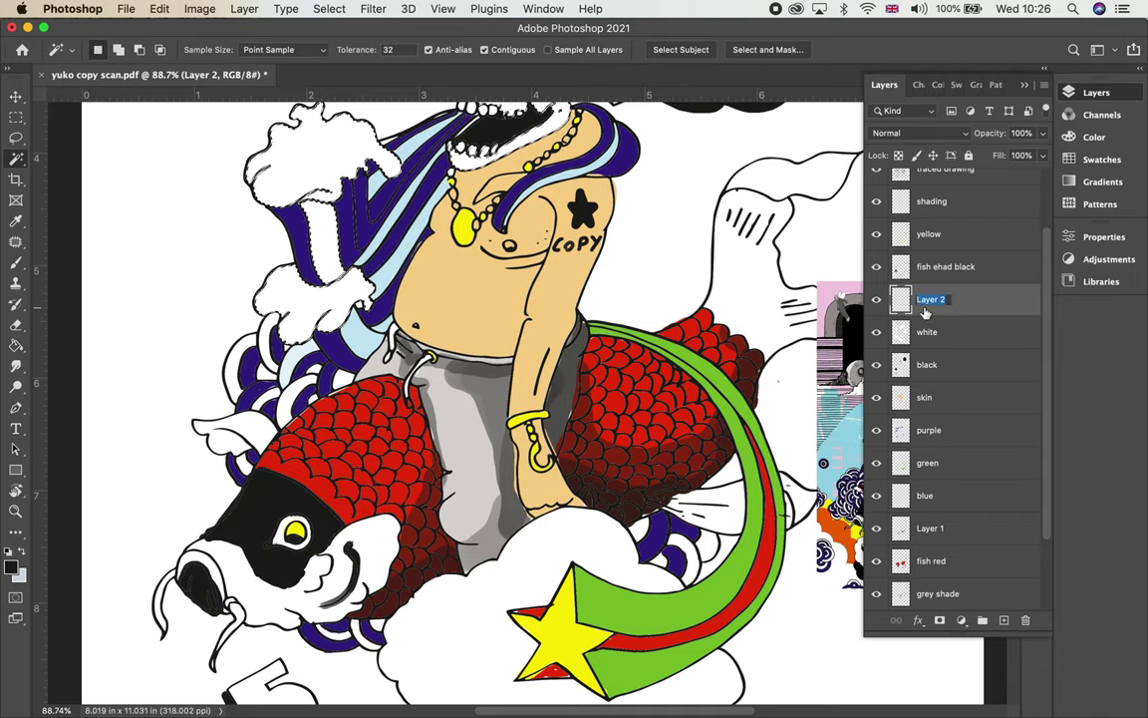
type("white shade")
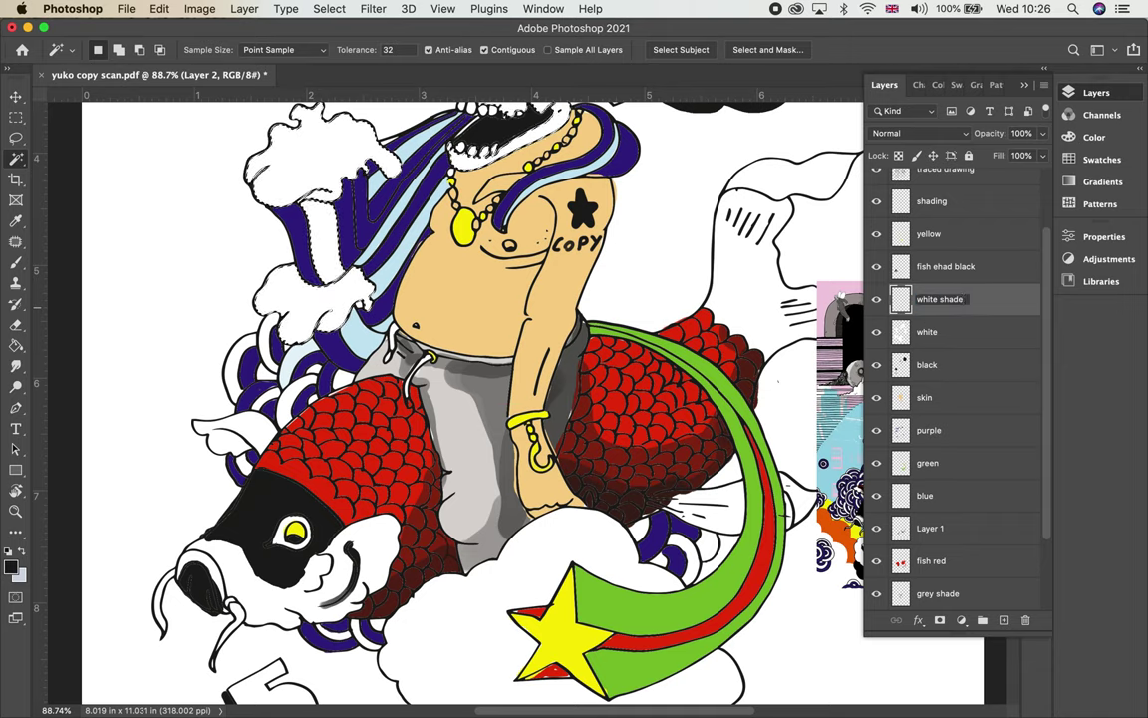
key("Return")
Set the Brush tool's opacity to 42% and keep the near-black foreground colour 1d1d1b
key("b")
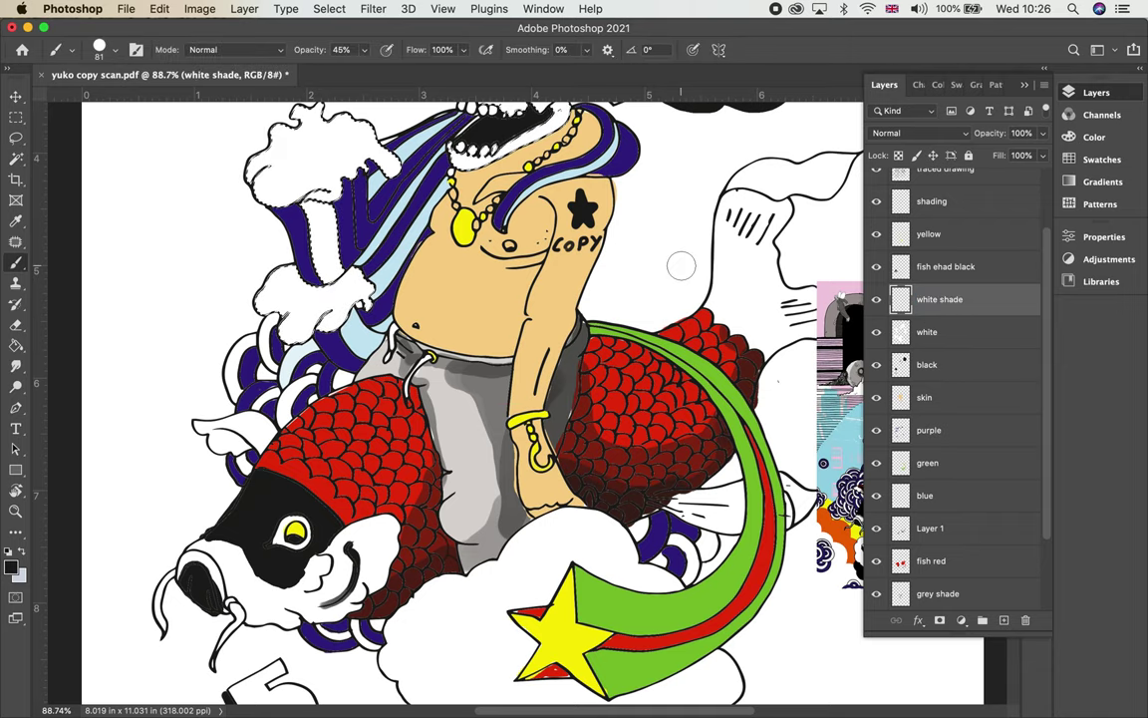
left_click(363, 51)
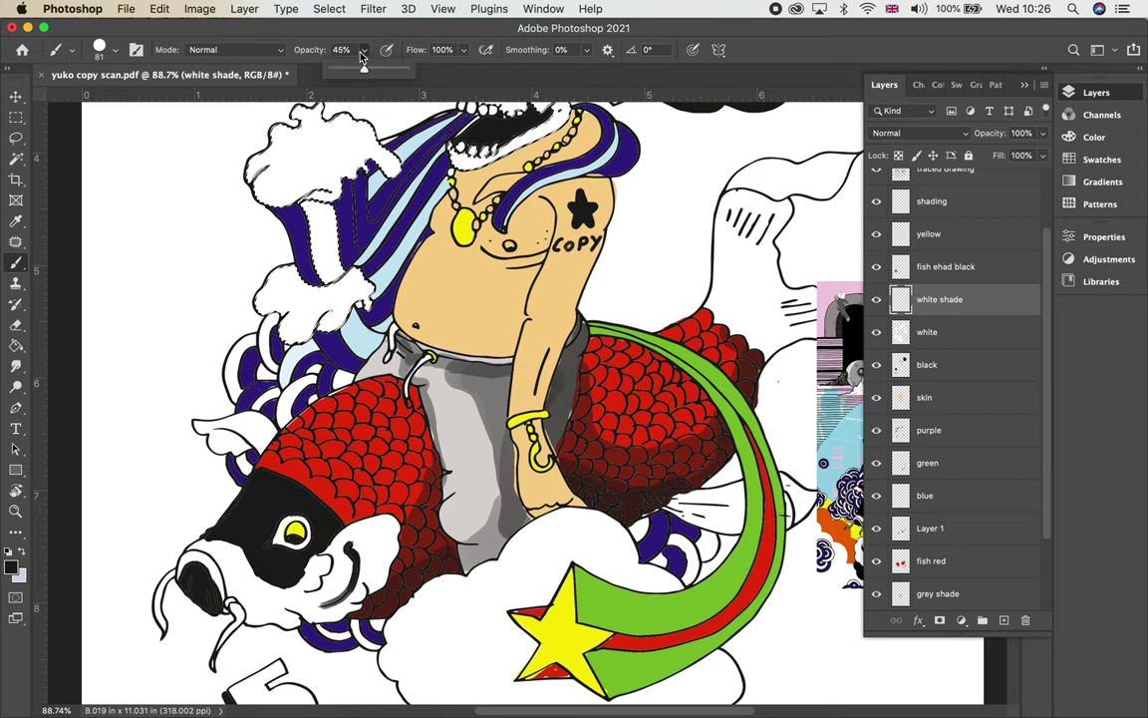
left_click(363, 71)
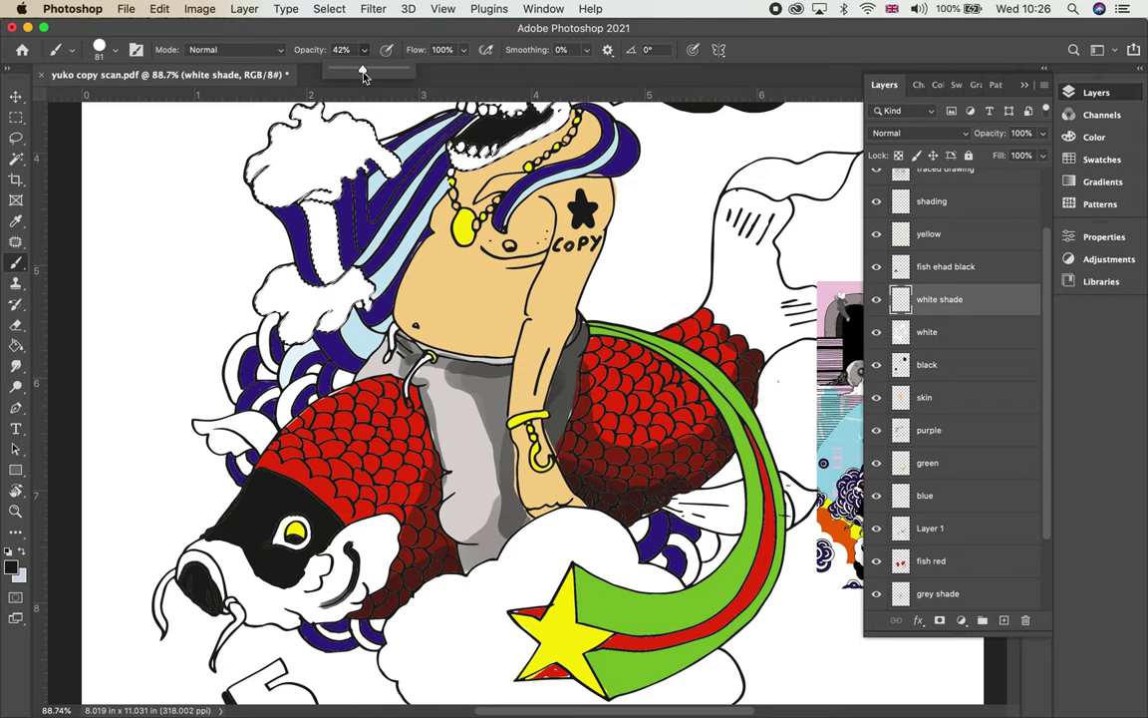
left_click(11, 566)
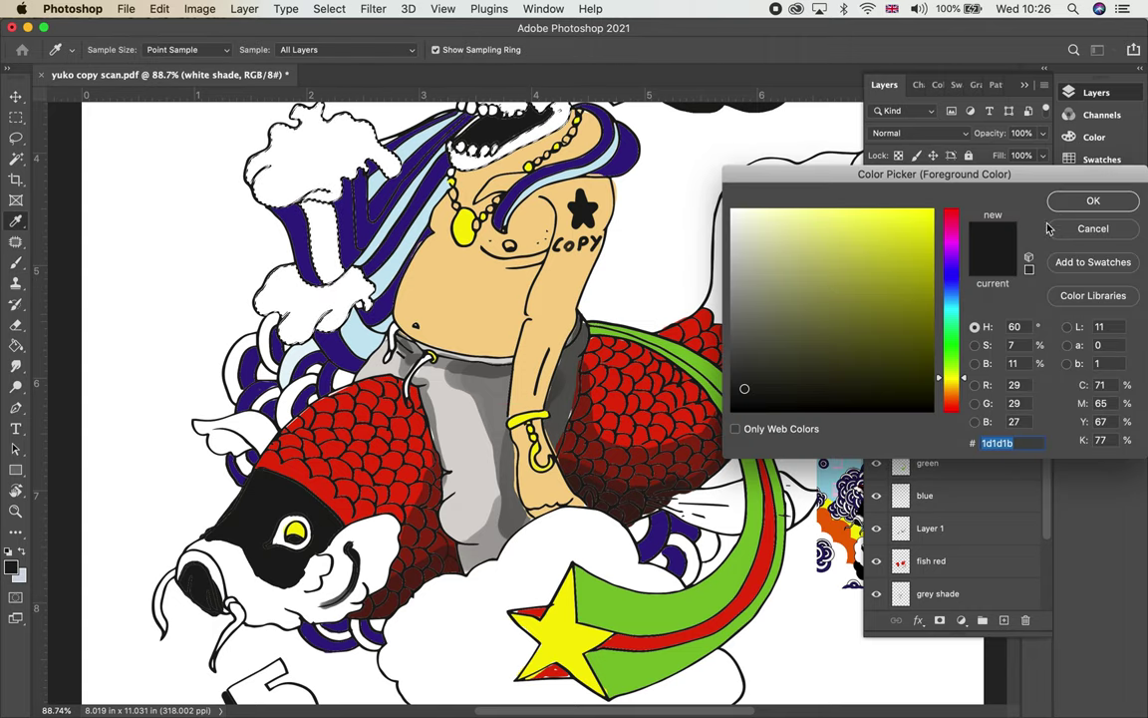
key("Return")
Try shading the back of the skull and the lower jaw with the 81 px brush, and undo it
scroll(704, 319, "up", 5)
scroll(704, 319, "right", 6)
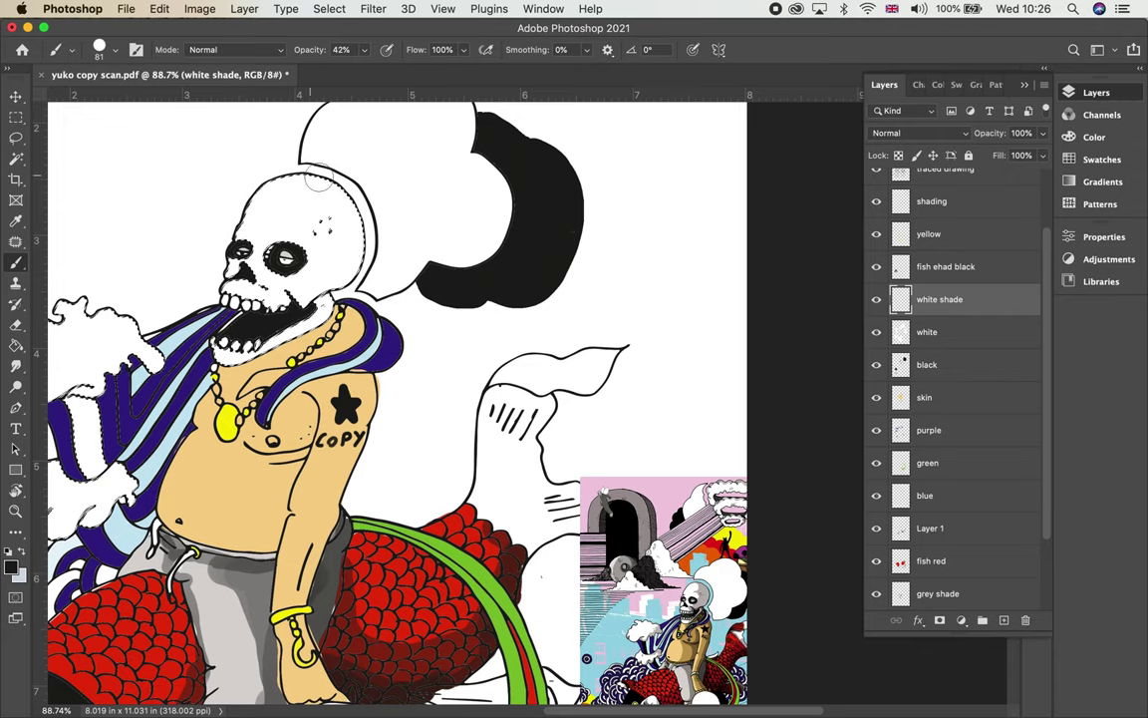
left_click_drag(302, 181, 341, 197)
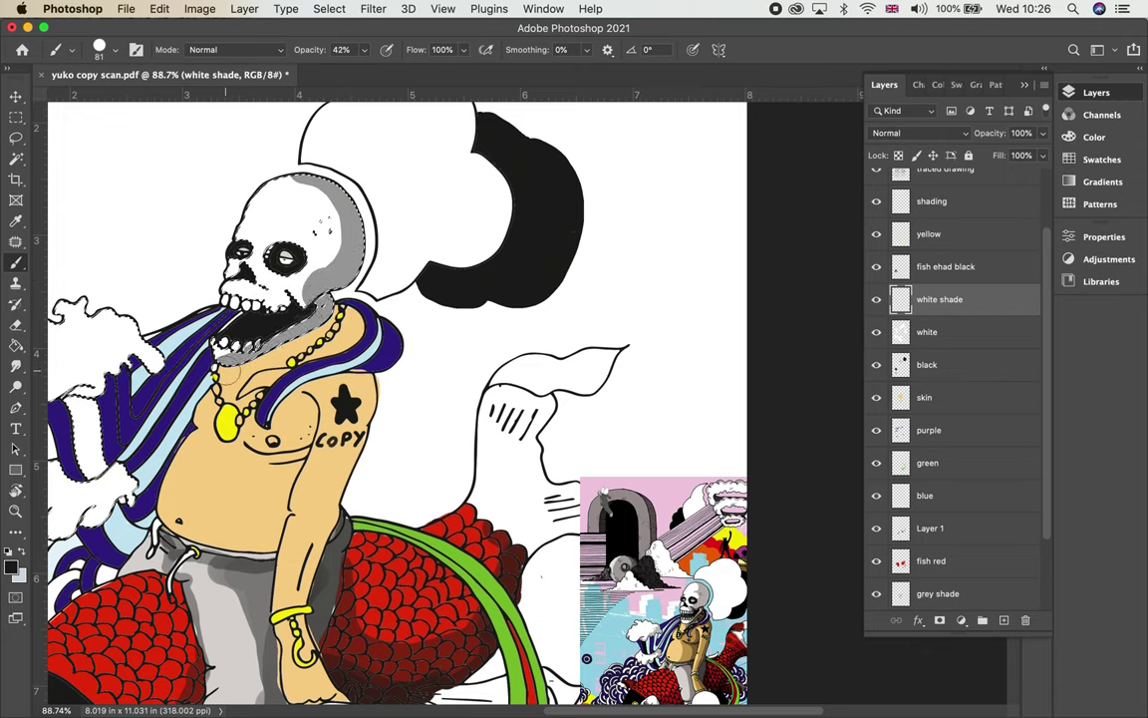
key("super+z")
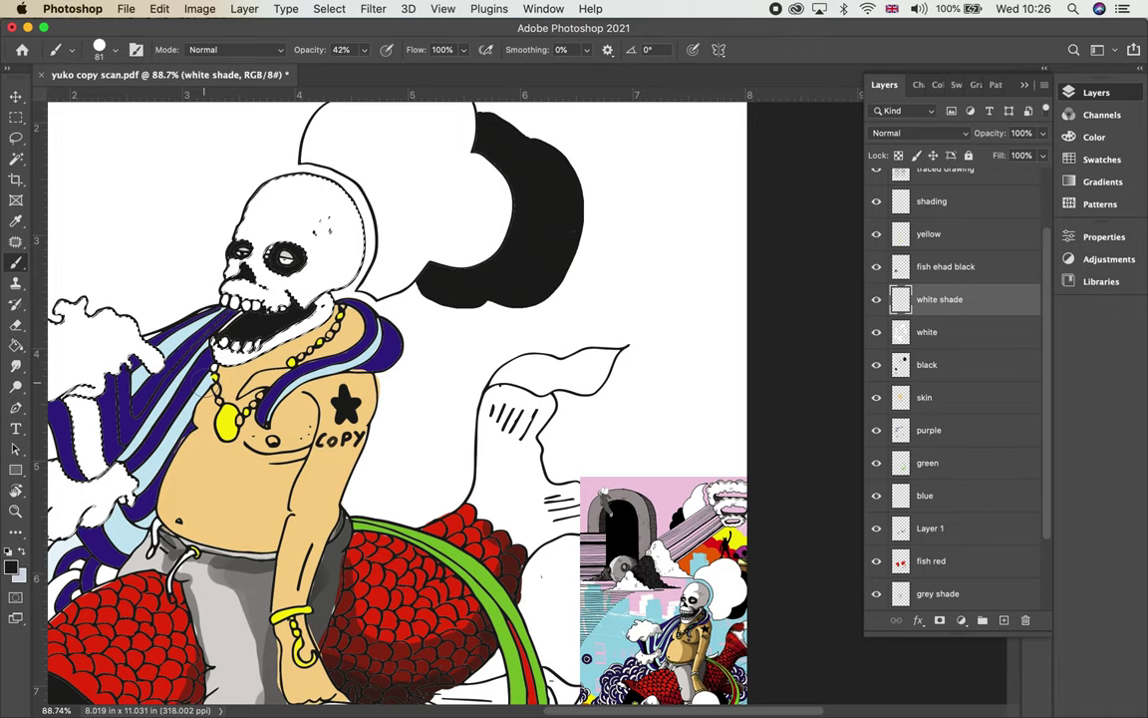
Reduce the brush to 46 px and shade the back of the skull and the jaw hinge grey
right_click(203, 382)
left_click(313, 419)
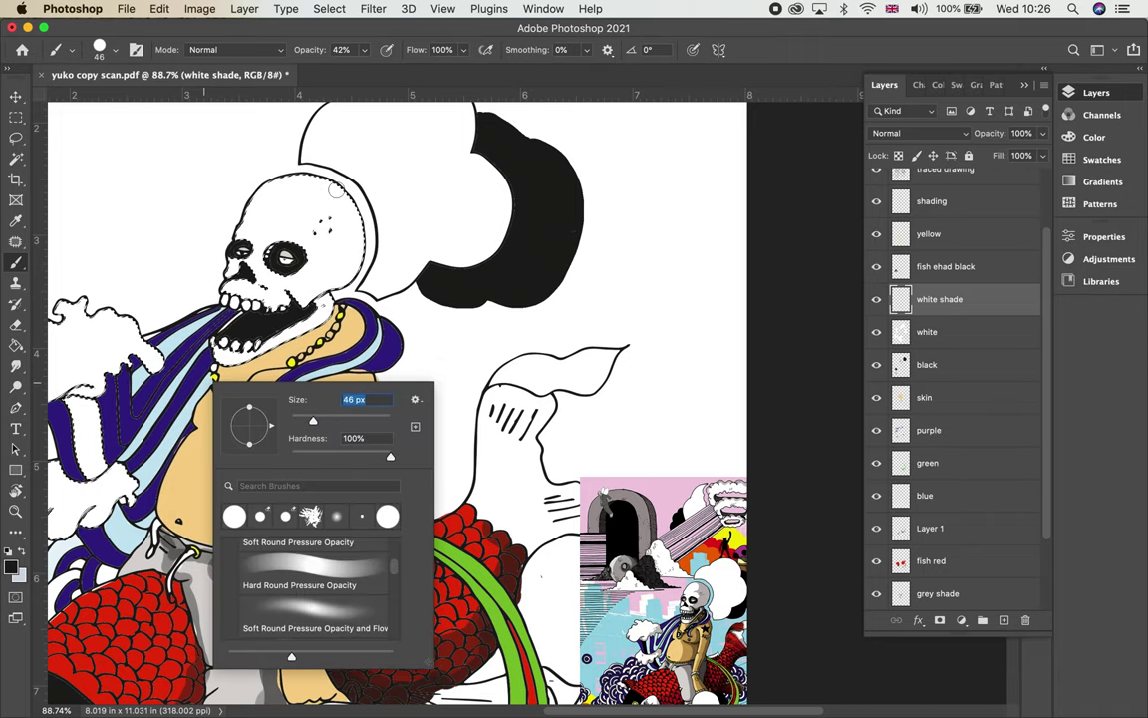
mouse_move(336, 189)
left_mouse_down()
mouse_move(346, 281)
mouse_move(346, 189)
mouse_move(351, 264)
mouse_move(344, 186)
mouse_move(326, 168)
mouse_move(317, 164)
mouse_move(344, 191)
mouse_move(282, 163)
left_mouse_up()
mouse_move(341, 215)
left_mouse_down()
mouse_move(349, 247)
mouse_move(324, 287)
left_mouse_up()
left_click_drag(329, 228, 328, 195)
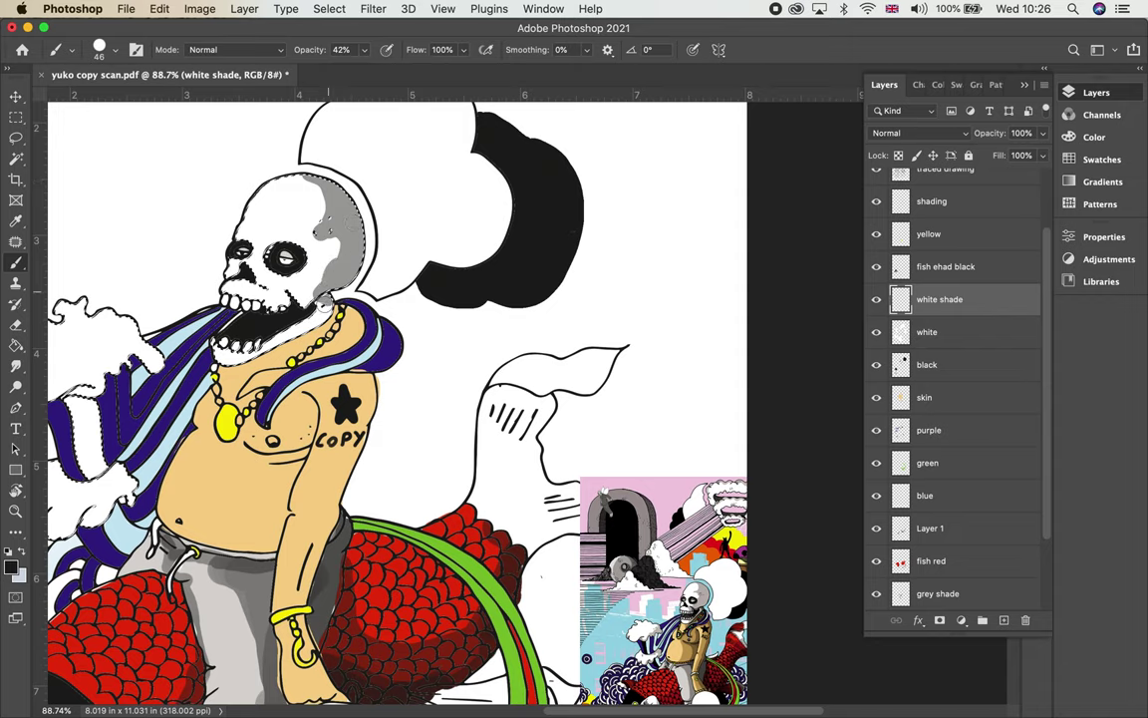
left_click_drag(327, 304, 323, 323)
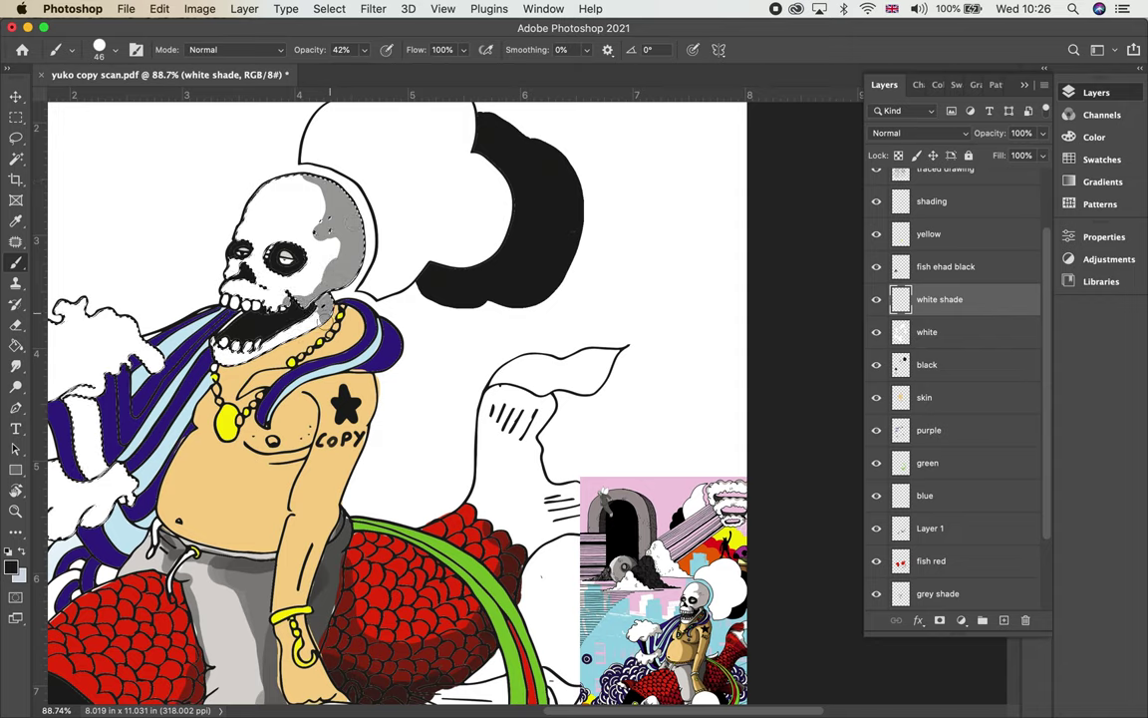